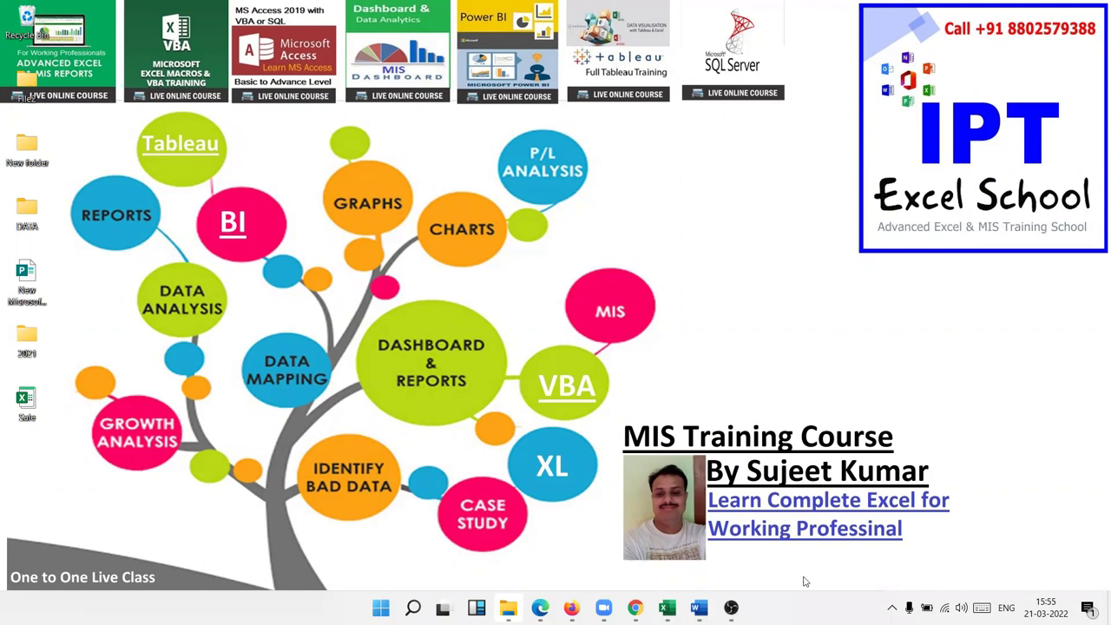
Step: Switch to the Book1 (2) workbook and select the Date Wise Payment Receipt table
mouse_move(665, 608)
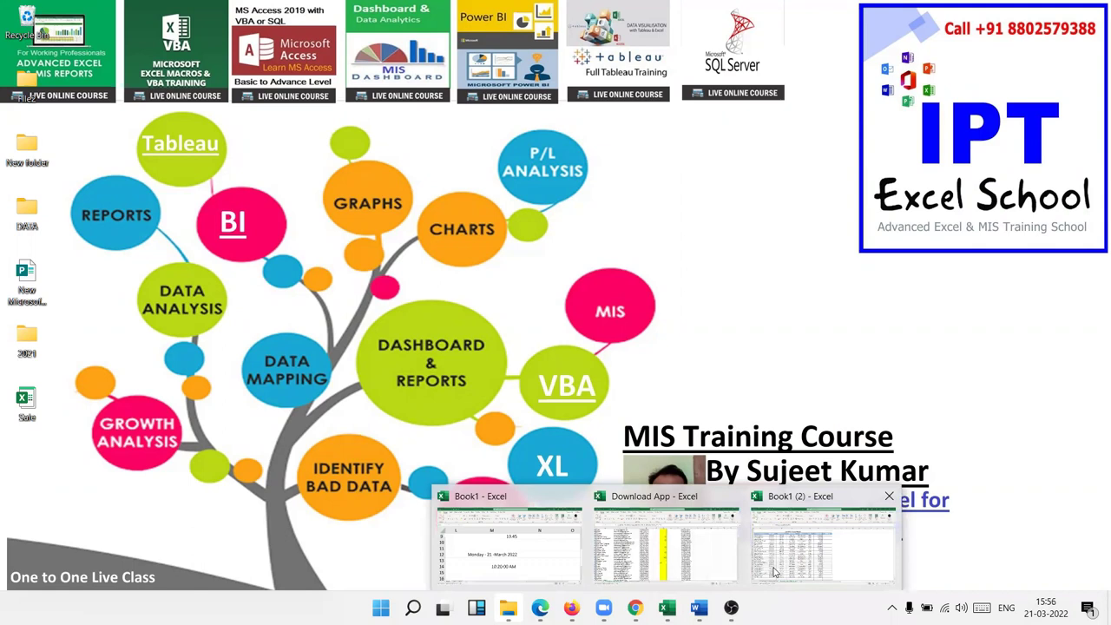
left_click(775, 573)
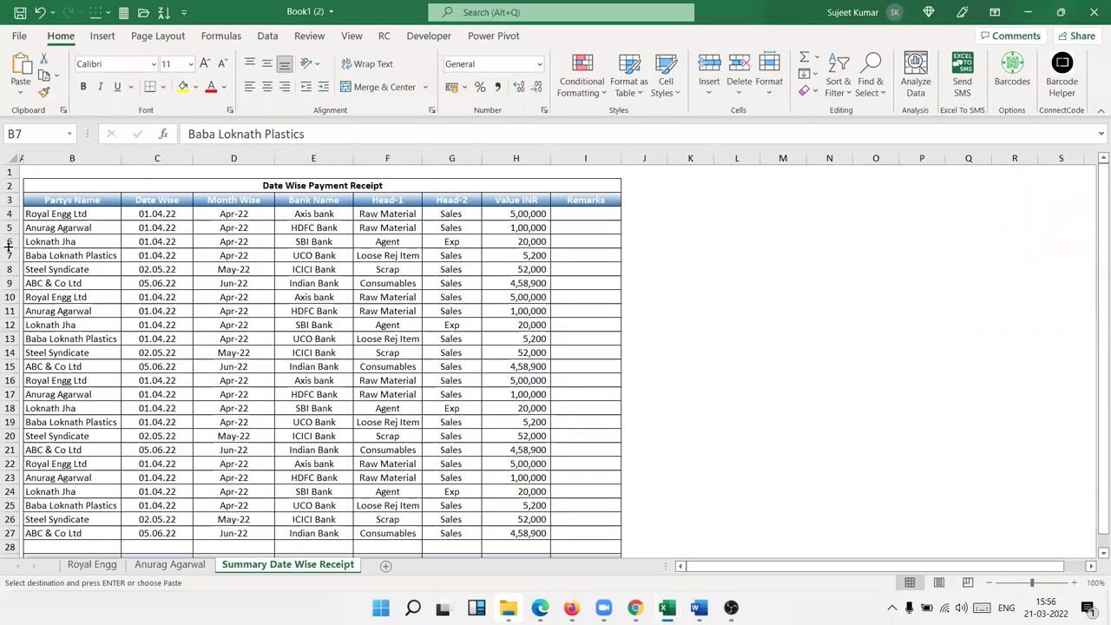
left_click(53, 204)
key("ctrl+shift+Right")
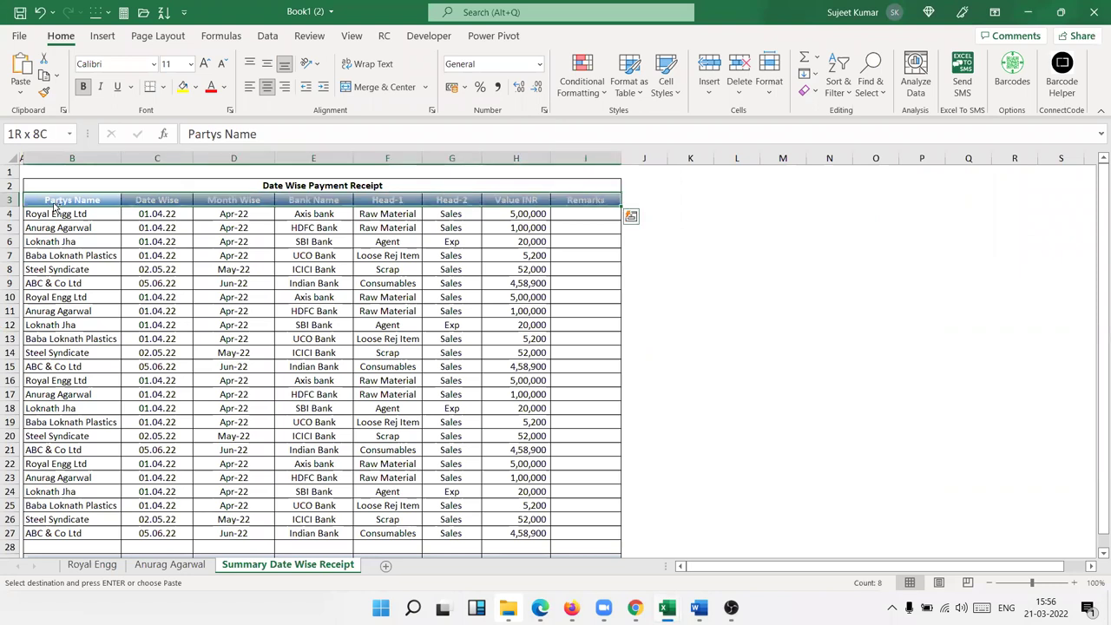
key("ctrl+shift+Down")
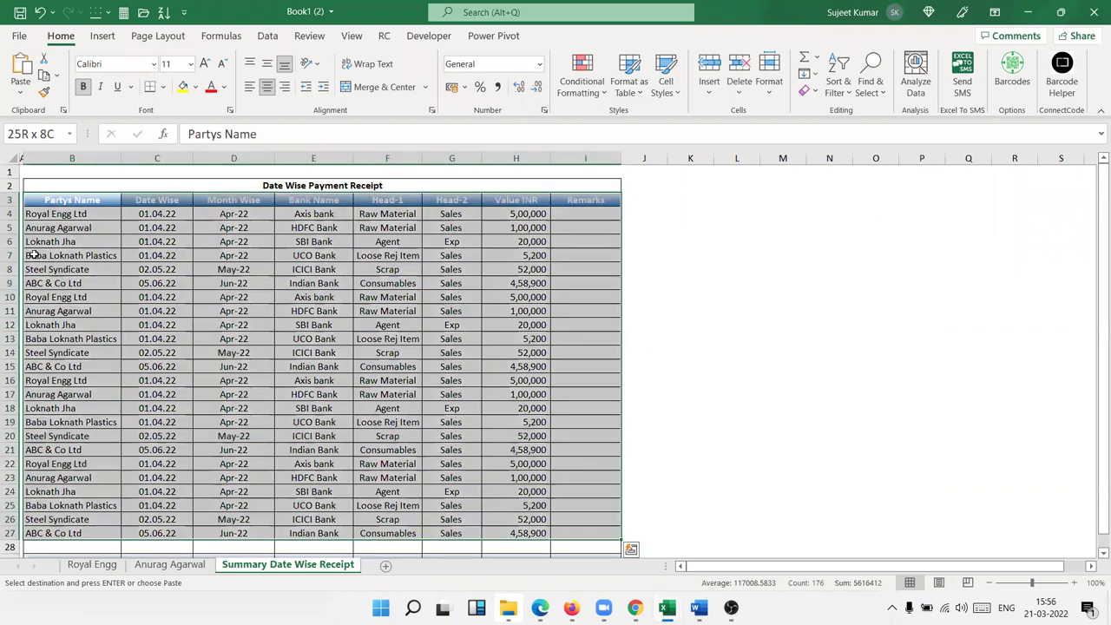
left_click_drag(67, 230, 69, 327)
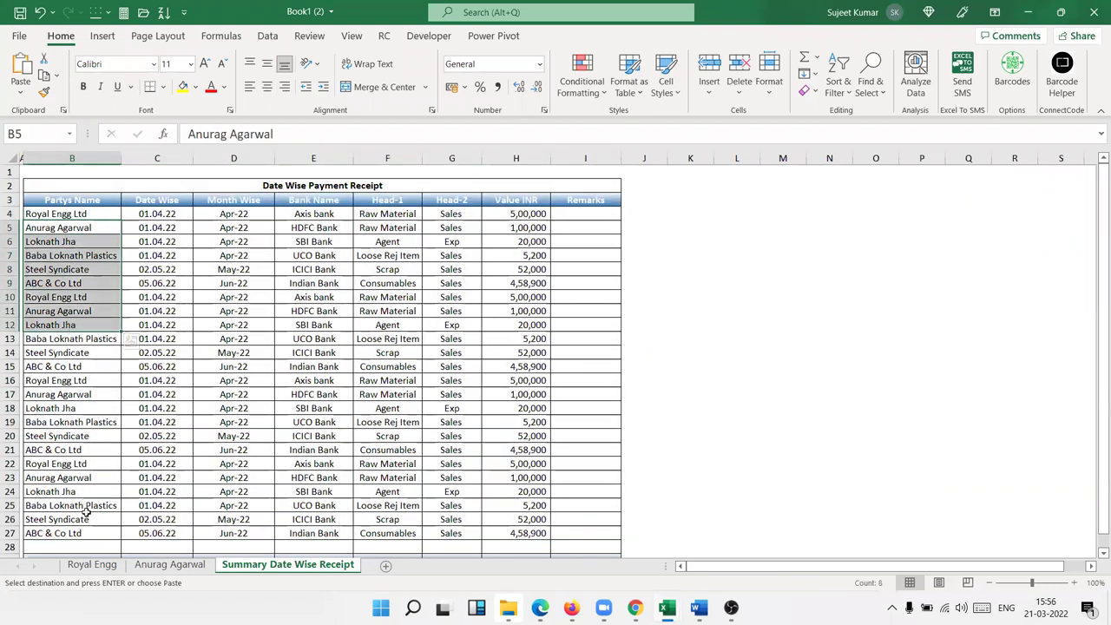
left_click(103, 565)
left_click(141, 566)
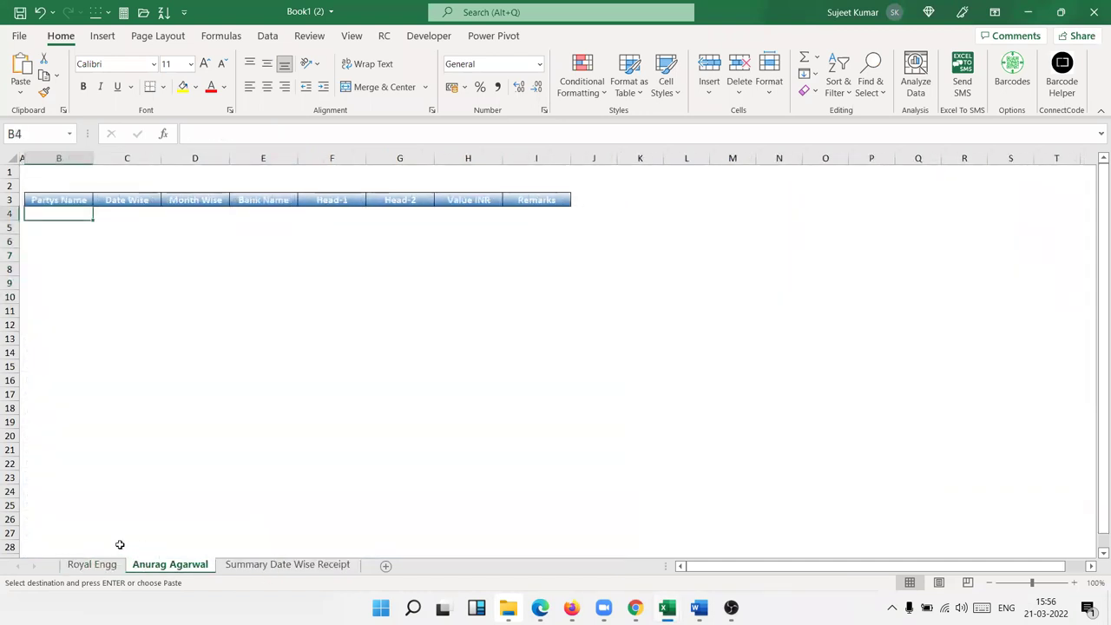
left_click(142, 566)
left_click(113, 280)
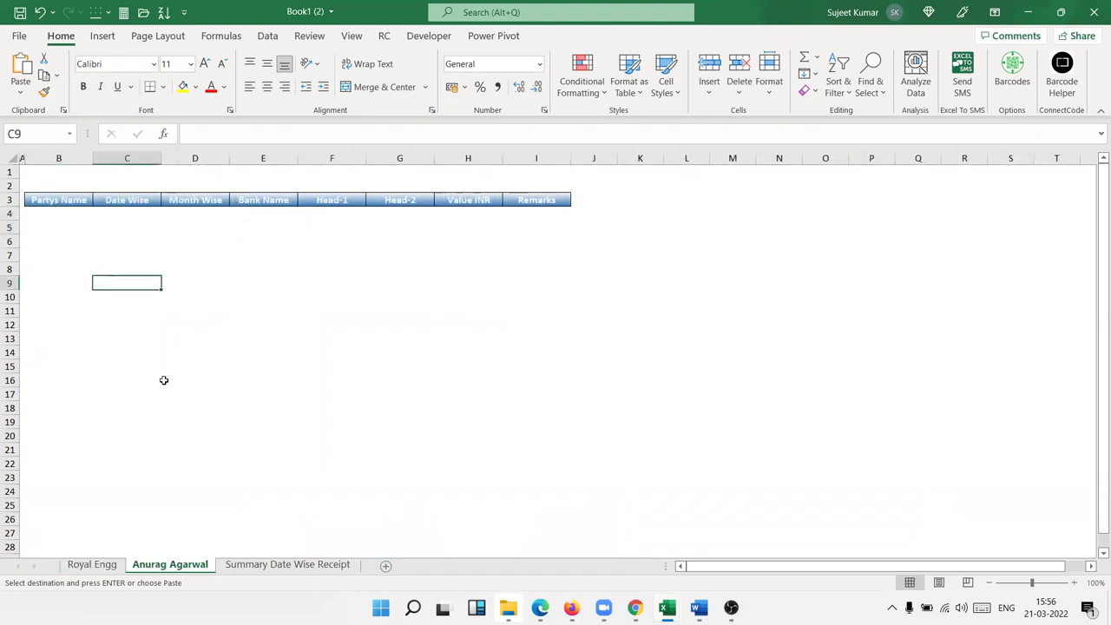
left_click(101, 565)
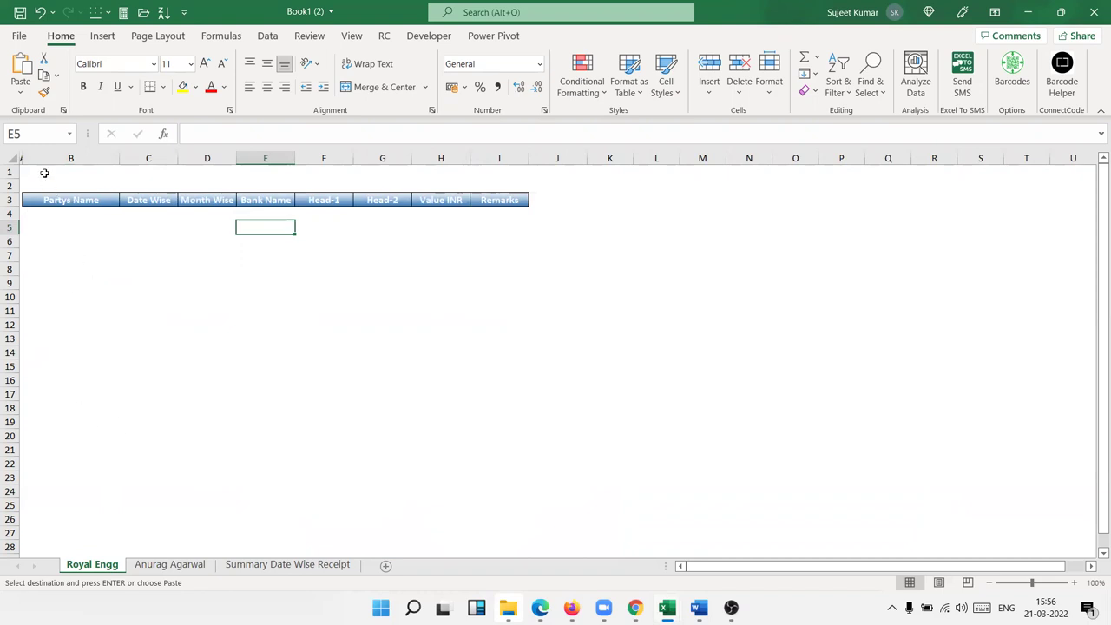
left_click(263, 568)
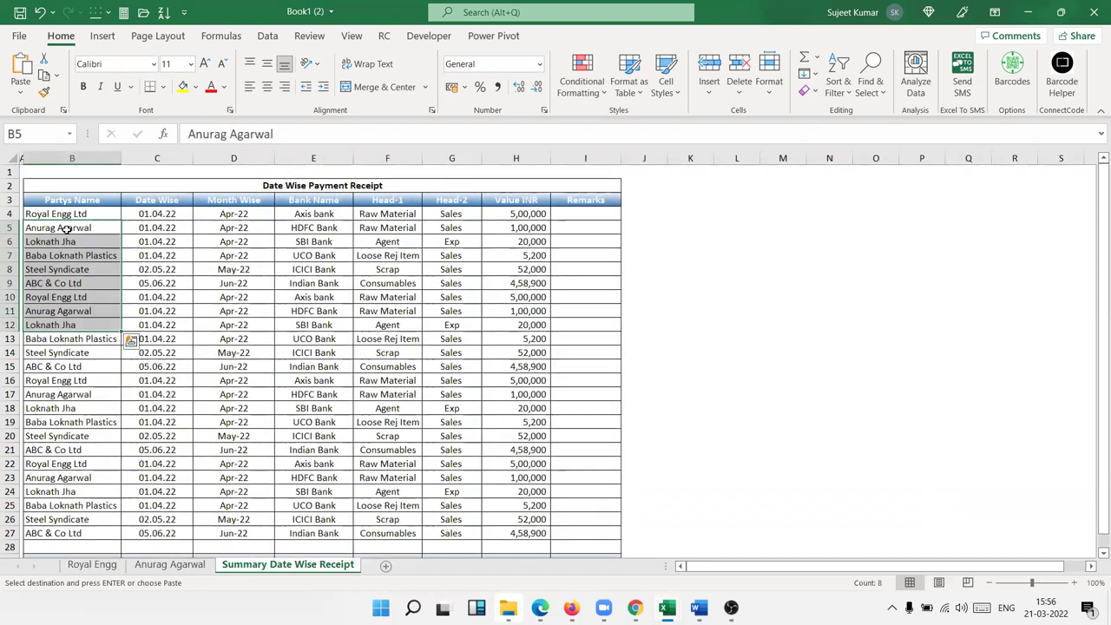
double_click(63, 215)
key("ctrl+c")
Step: Put 'Royal Engg Ltd' into cell B2 of the Royal Engg sheet
double_click(63, 215)
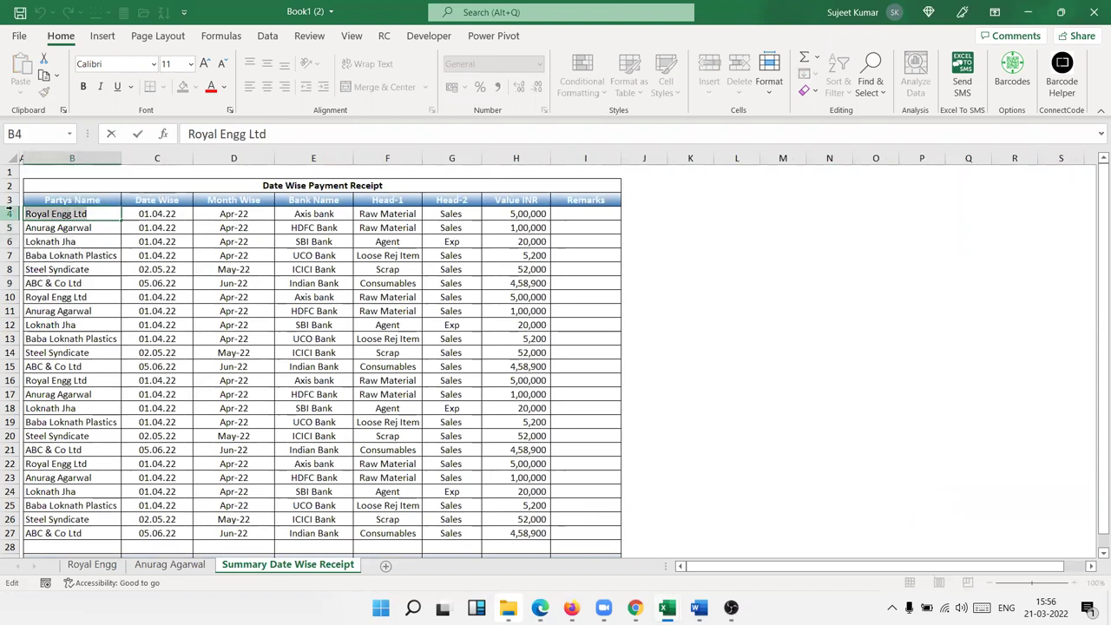
key("Escape")
left_click(91, 565)
left_click(42, 183)
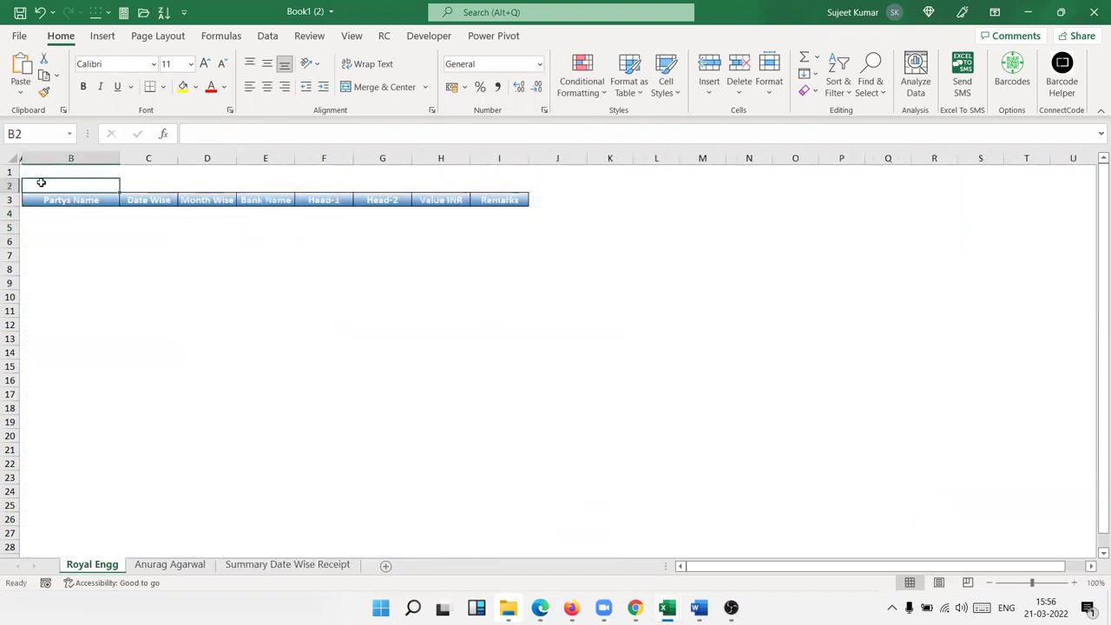
key("ctrl+v")
left_click(44, 235)
Step: Start a FILTER formula in B4 using the summary table B3:I27 as its array
left_click(51, 211)
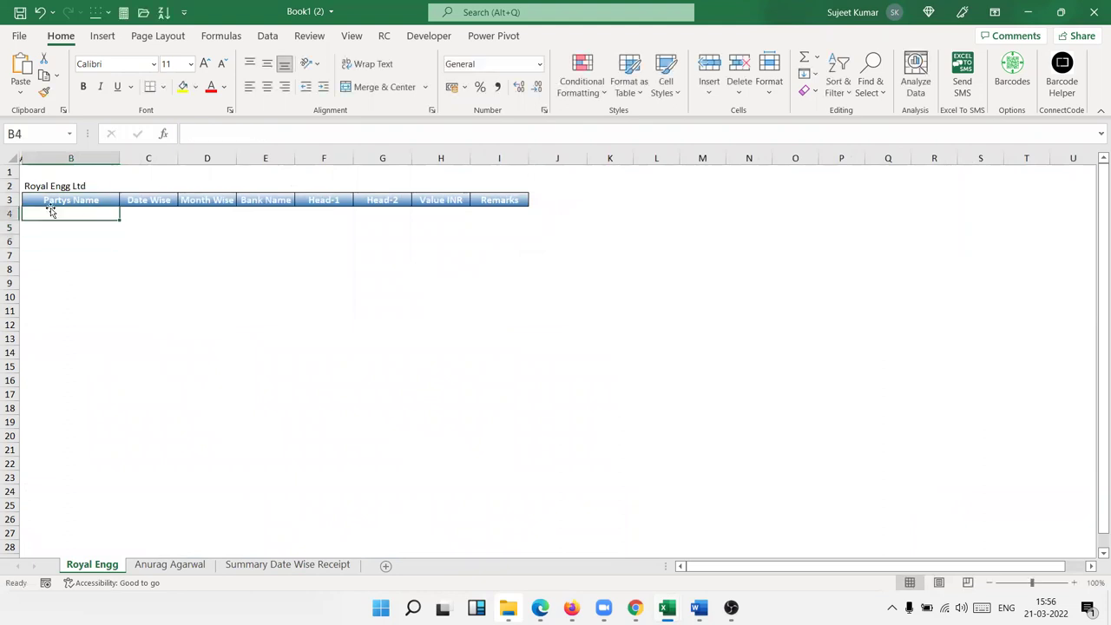
type("=fil")
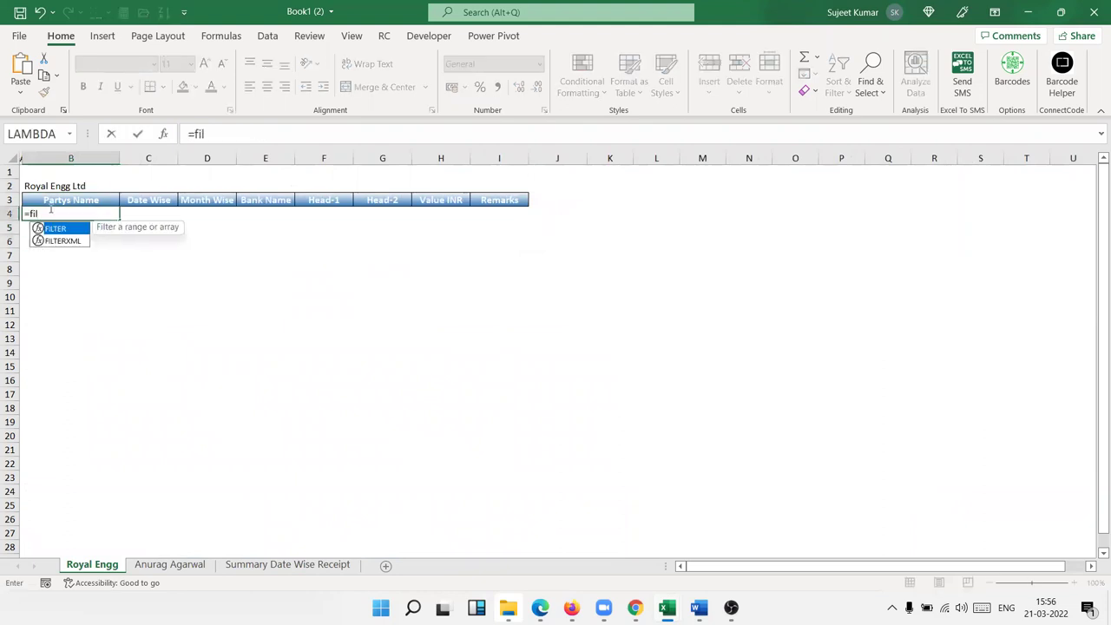
key("Tab")
left_click(278, 566)
left_click(65, 202)
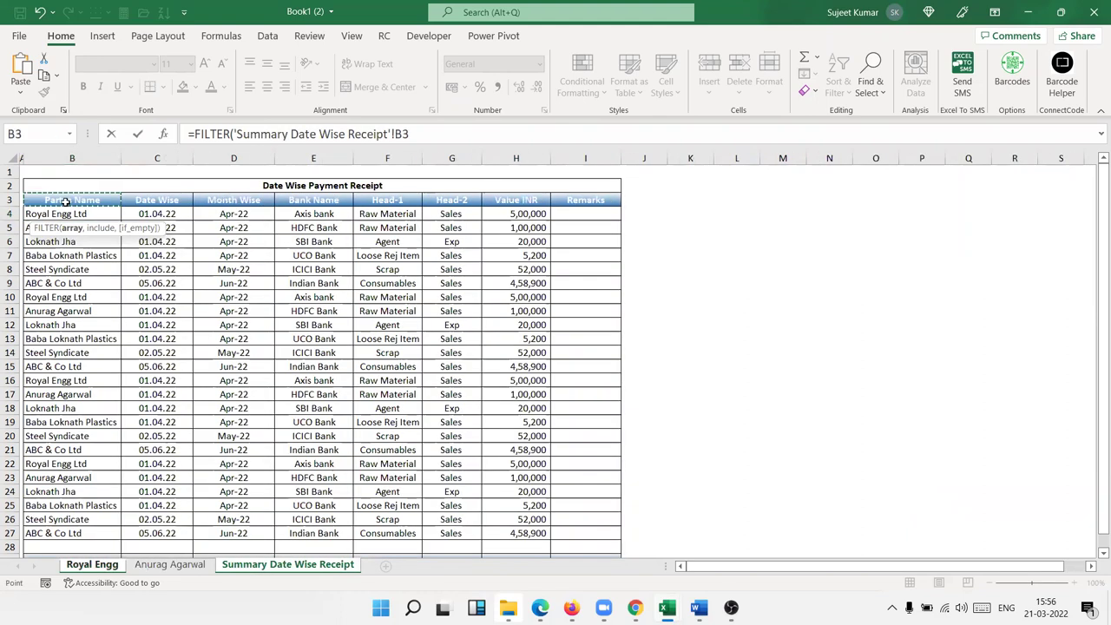
key("ctrl+shift+Right")
key("ctrl+shift+Down")
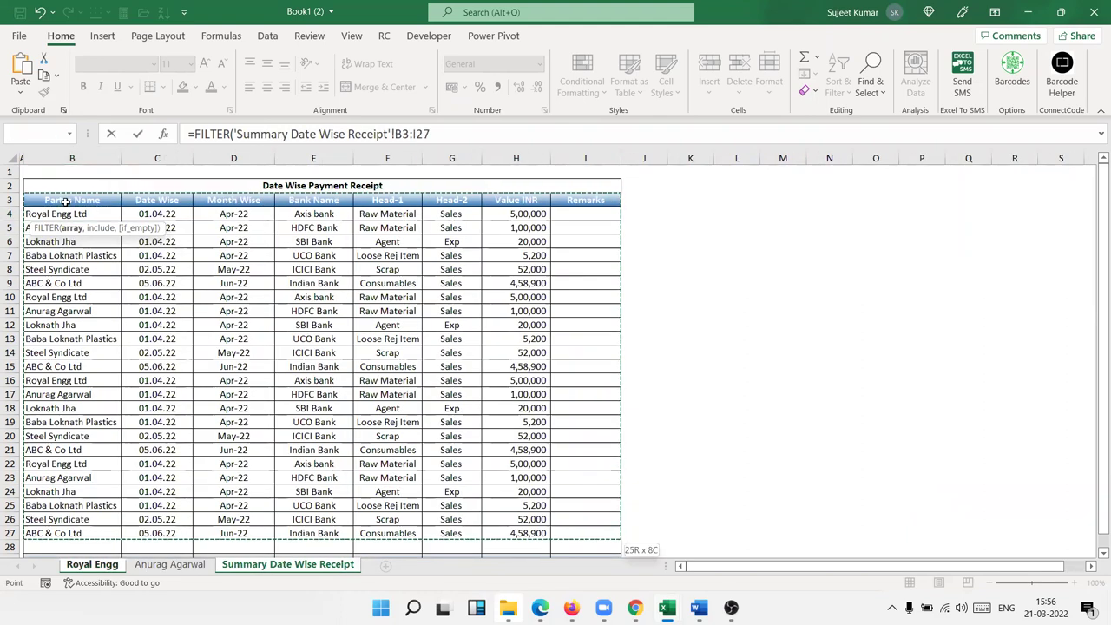
Step: Finish the FILTER condition matching summary column B3:B27 to 'Royal Engg'!B2
type(",")
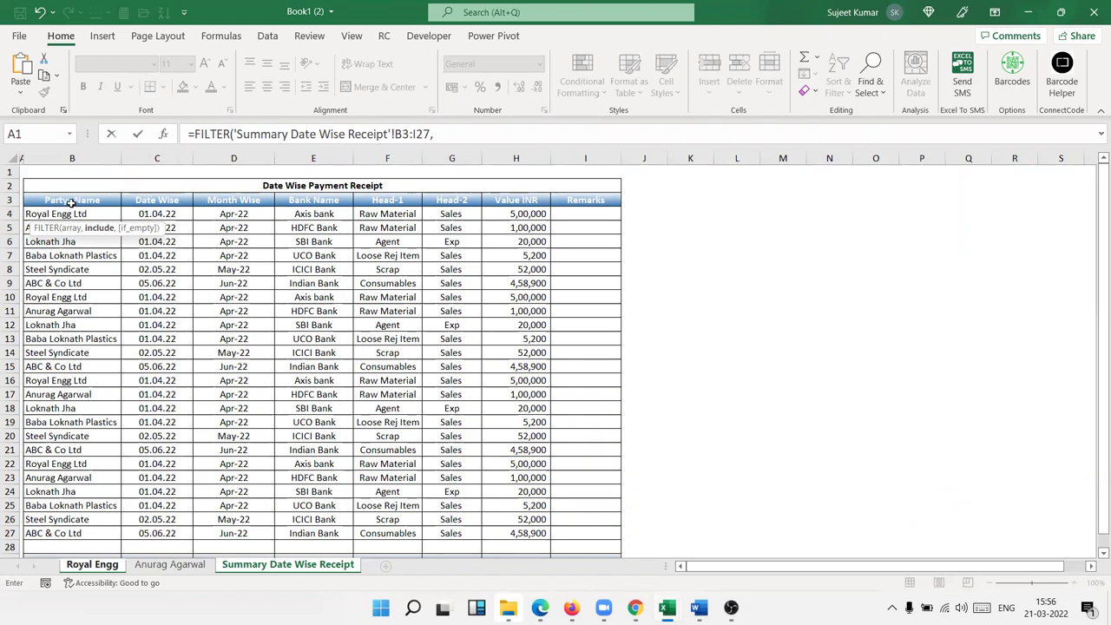
left_click(71, 202)
key("ctrl+shift+Down")
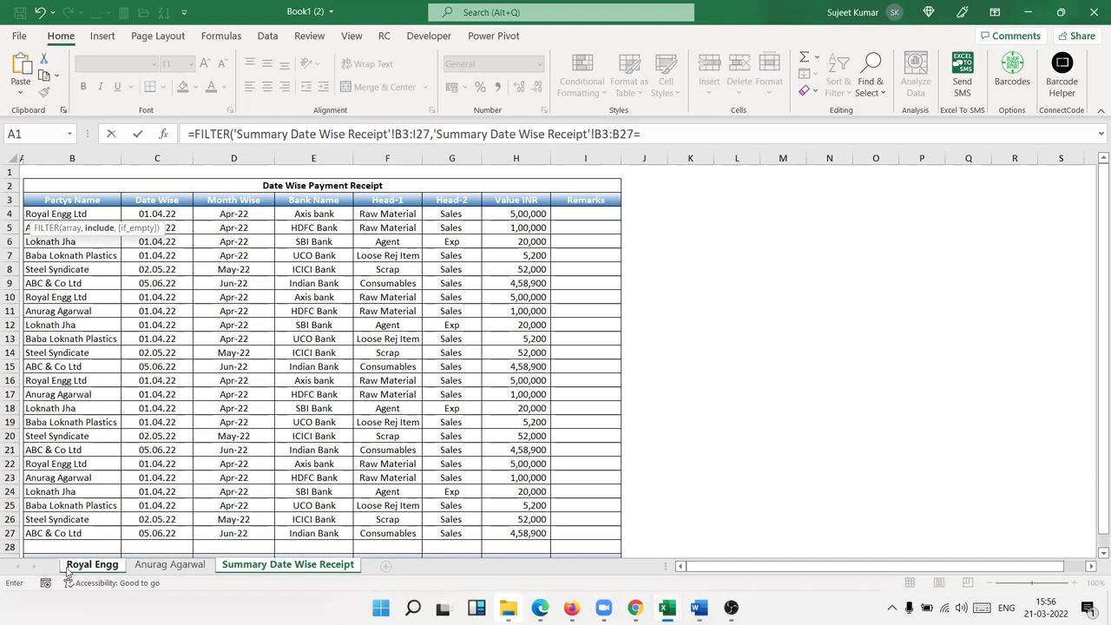
type("=")
key("ctrl+Page_Up")
key("ctrl+Page_Up")
left_click(62, 185)
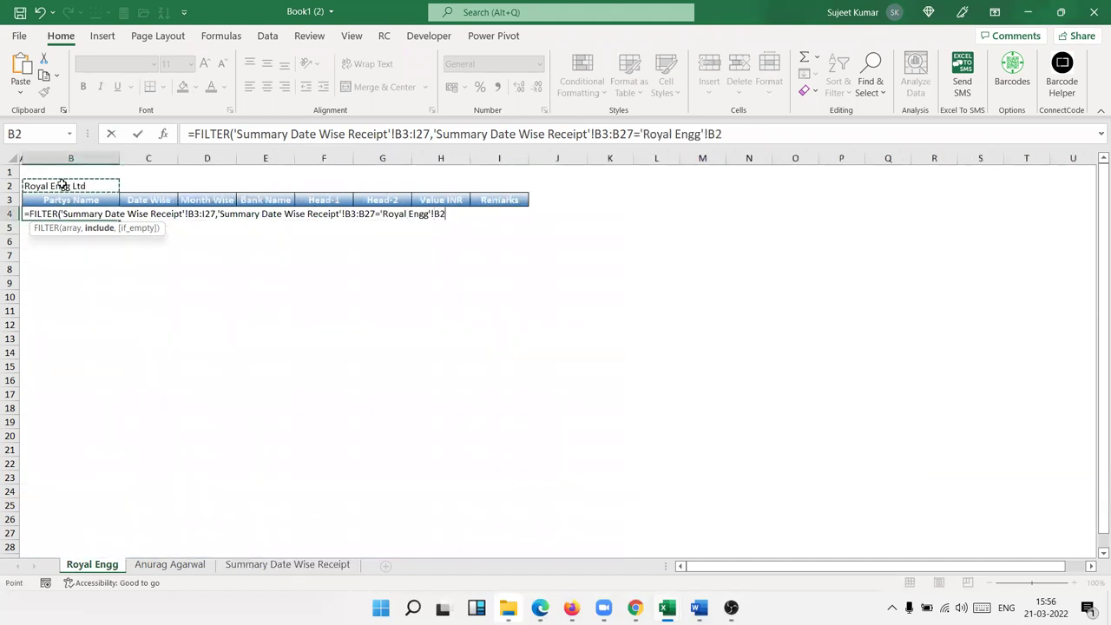
key("Return")
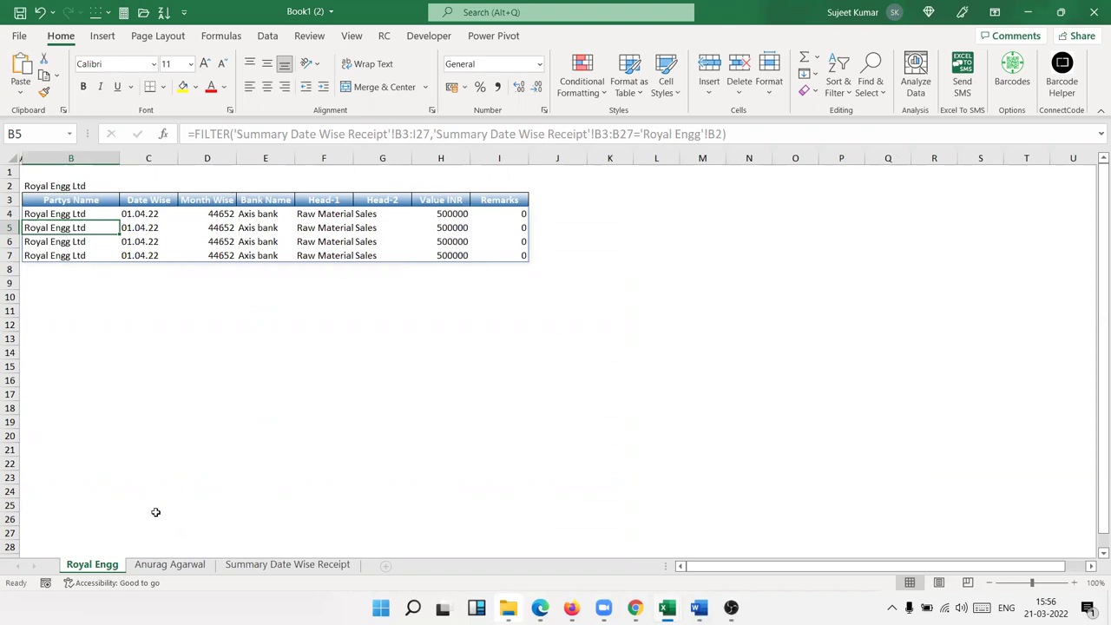
Step: Browse the party sheets, then select B3:I27 on the Summary Date Wise Receipt sheet
left_click(169, 564)
left_click(92, 564)
left_click(169, 565)
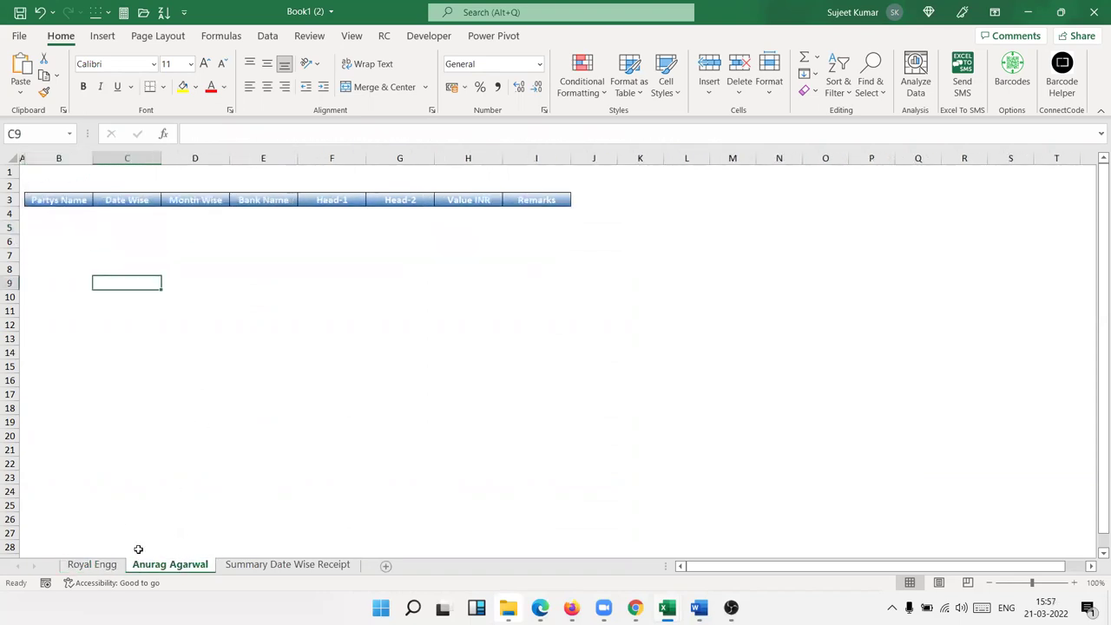
left_click(115, 566)
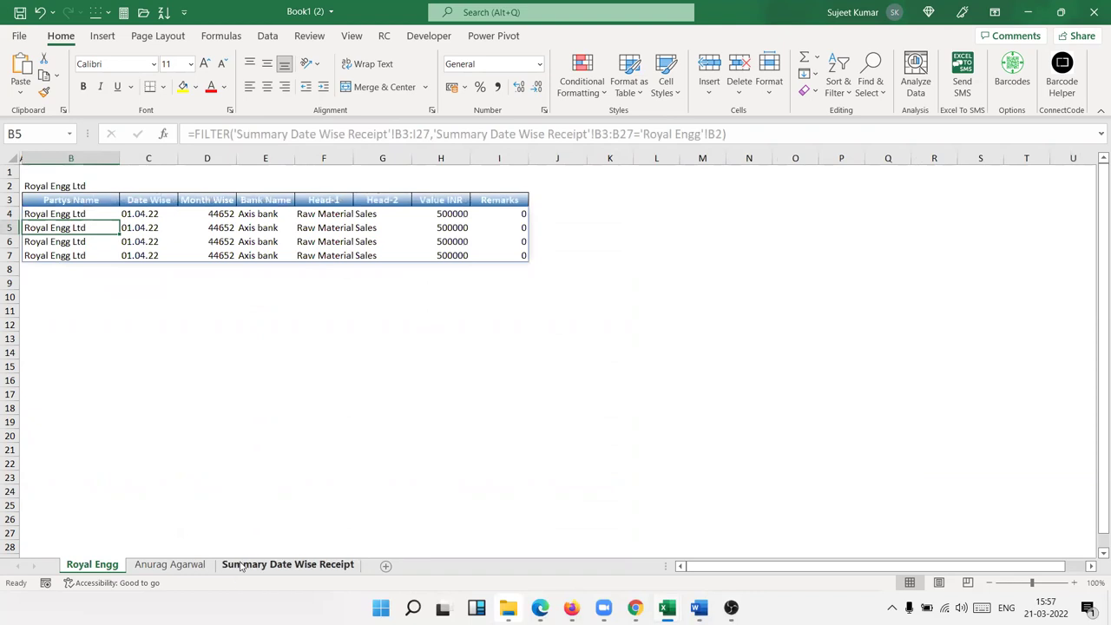
left_click(186, 572)
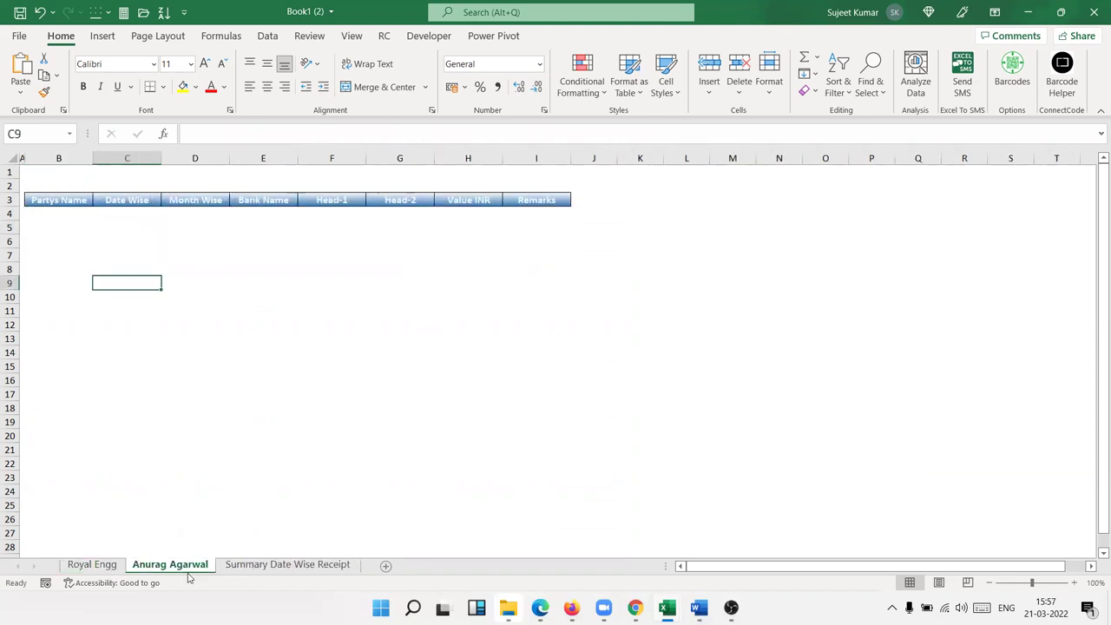
left_click(263, 566)
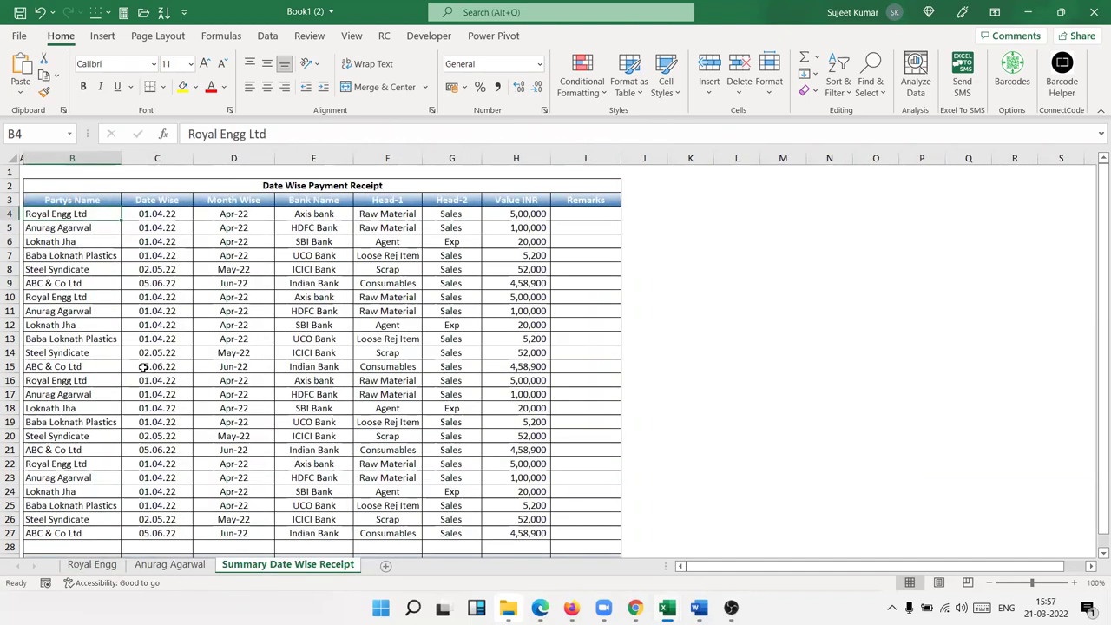
scroll(80, 363, "down", 3)
scroll(80, 363, "down", 1)
mouse_move(61, 395)
left_mouse_down()
mouse_move(588, 377)
mouse_move(585, 179)
mouse_move(578, 206)
left_mouse_up()
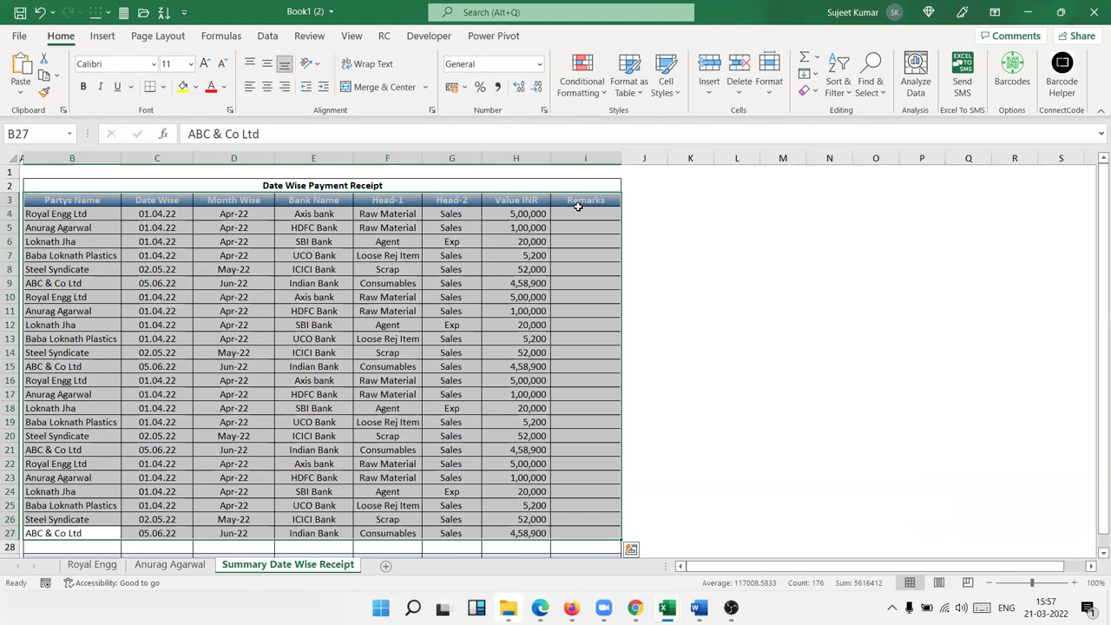
Step: Insert a PivotTable on a new sheet with Partys Name rows and a count of Head-1
left_click(103, 36)
left_click(31, 69)
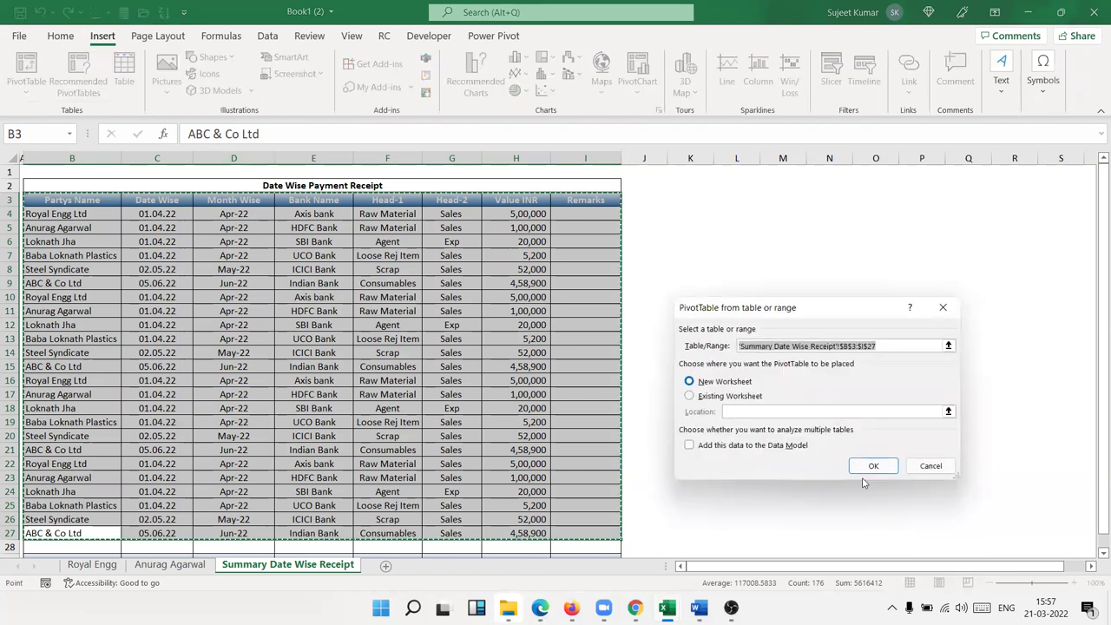
left_click(868, 469)
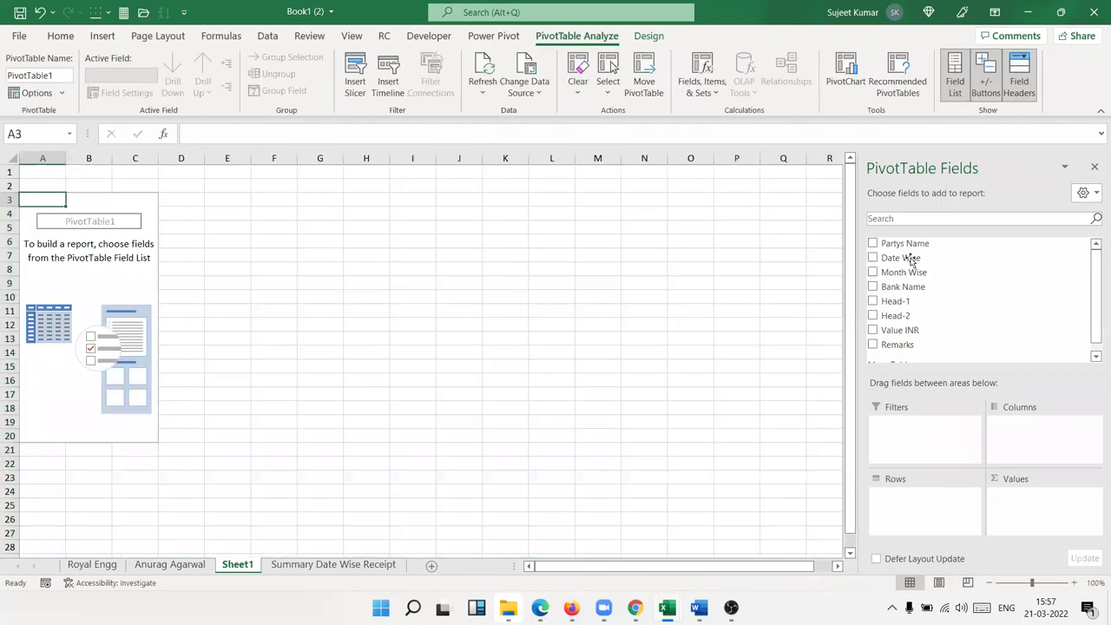
mouse_move(907, 244)
left_mouse_down()
mouse_move(966, 425)
mouse_move(935, 518)
left_mouse_up()
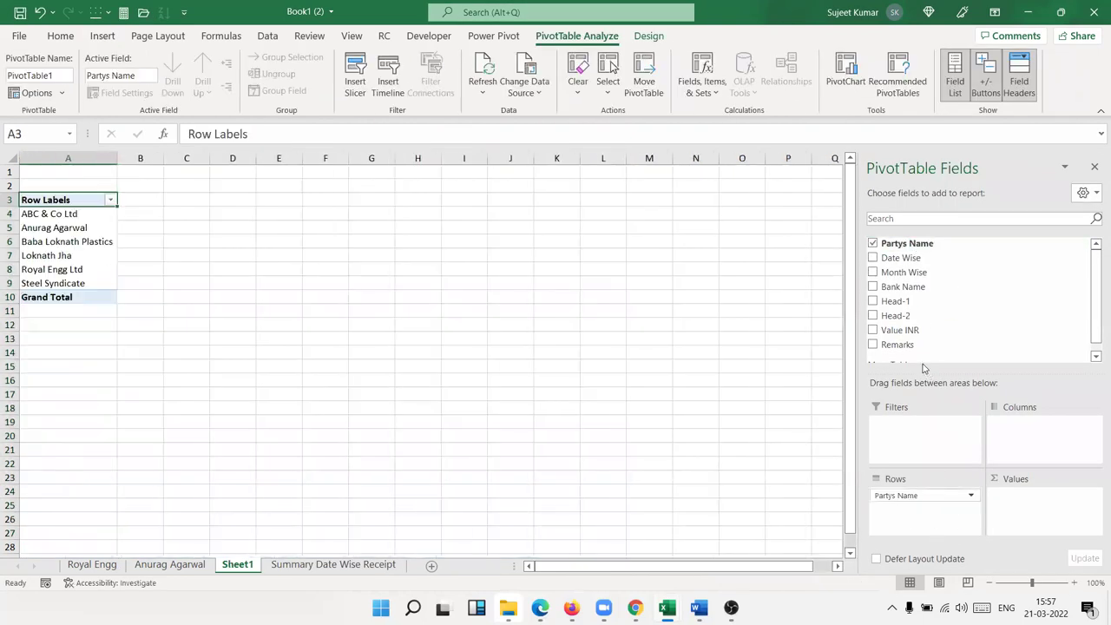
left_click_drag(896, 301, 1064, 521)
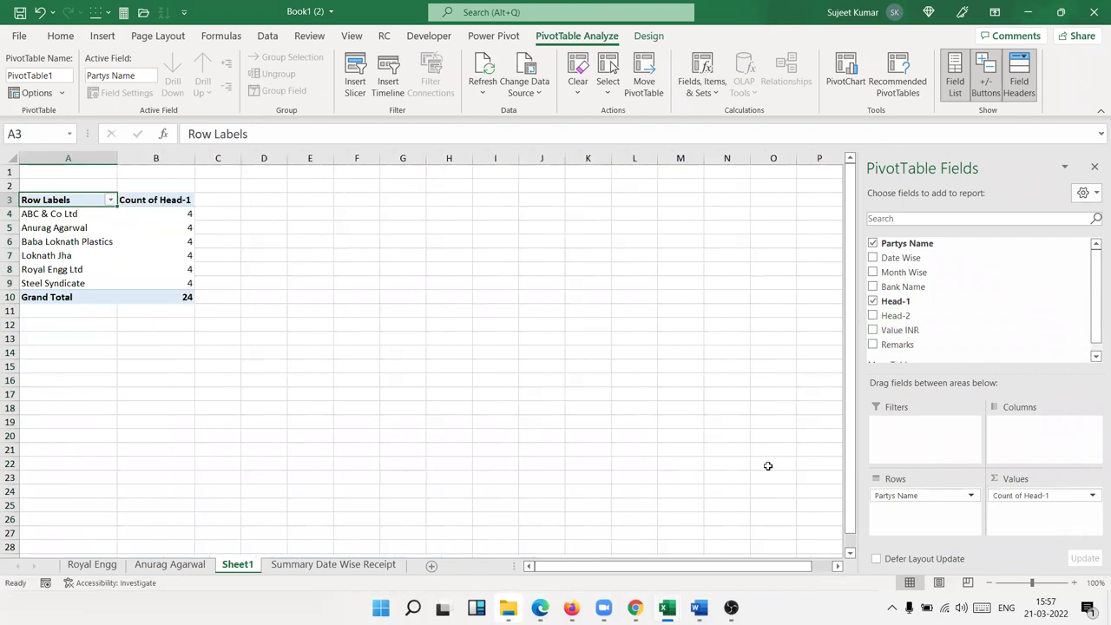
left_click(96, 336)
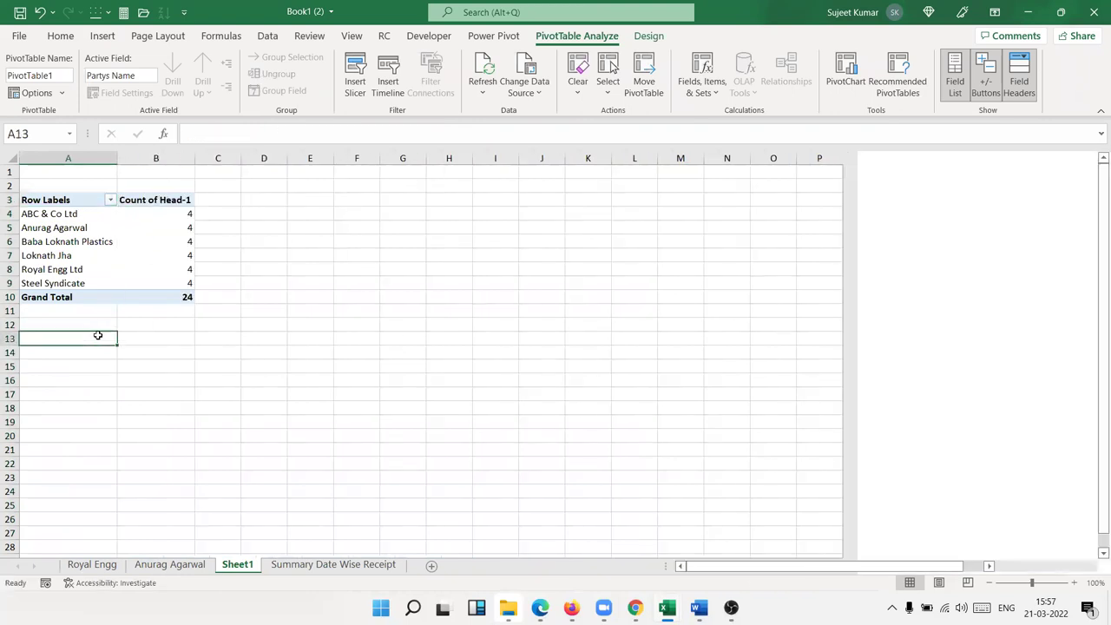
left_click(186, 217)
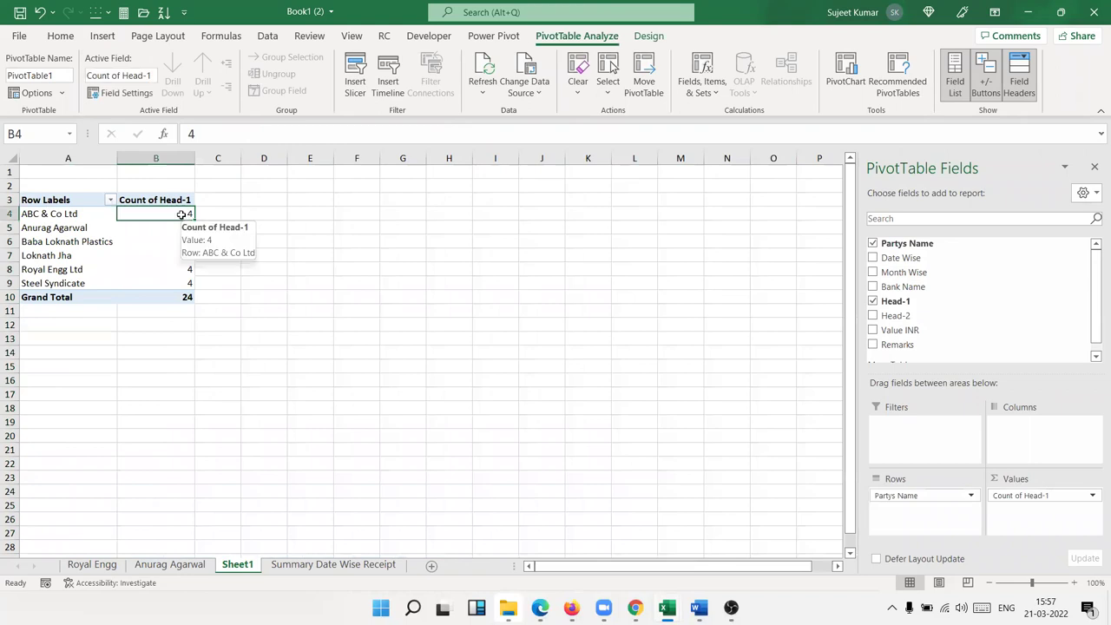
double_click(180, 214)
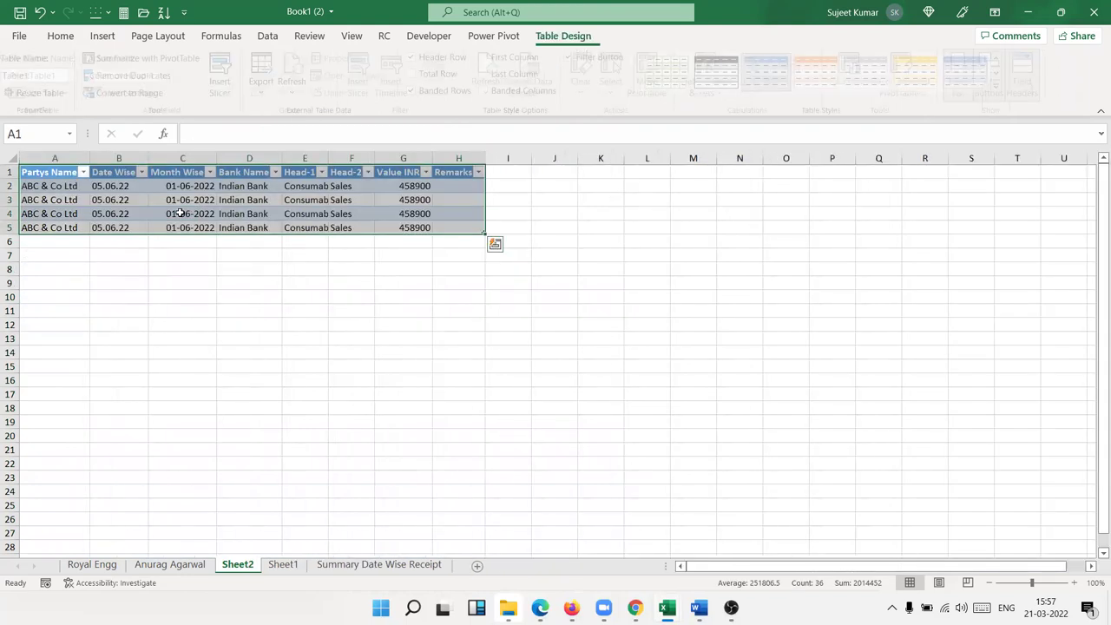
left_click(283, 564)
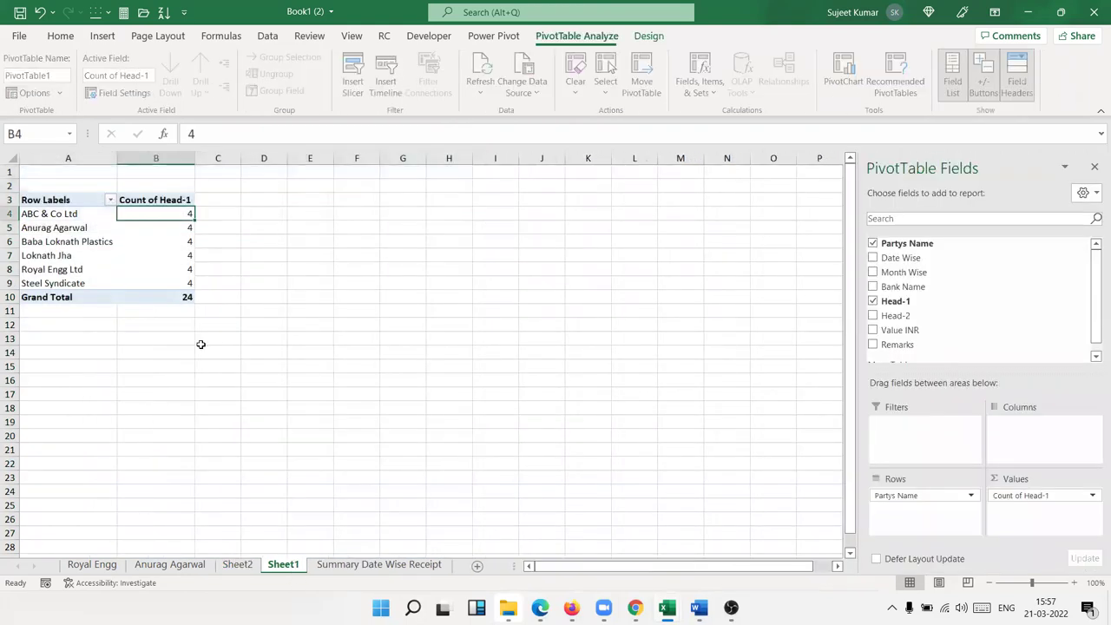
left_click(180, 227)
double_click(180, 226)
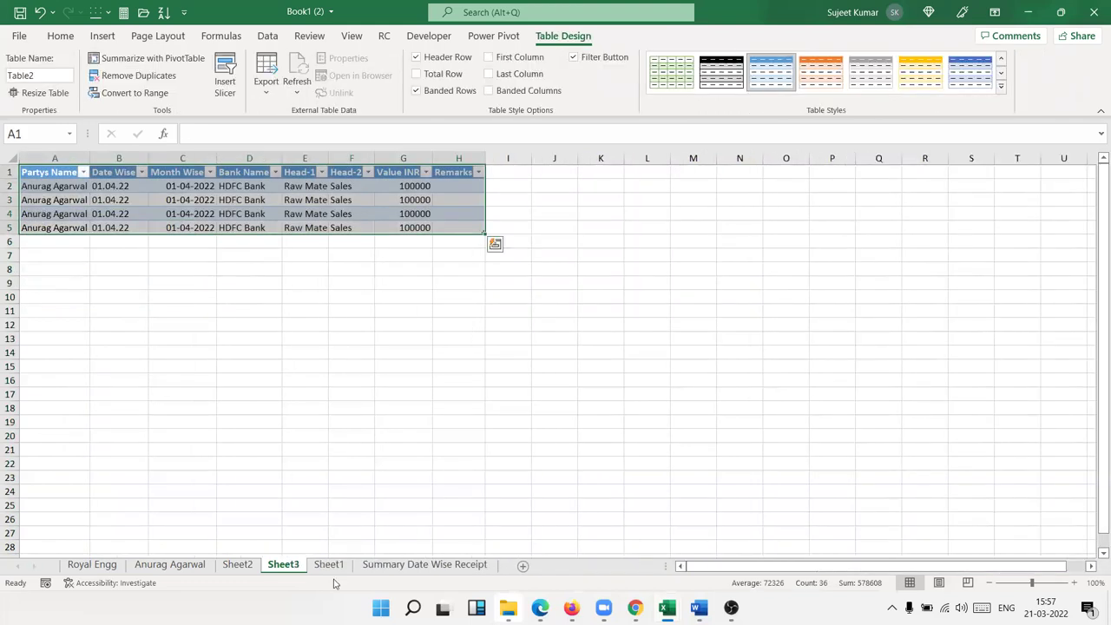
left_click(328, 564)
double_click(183, 241)
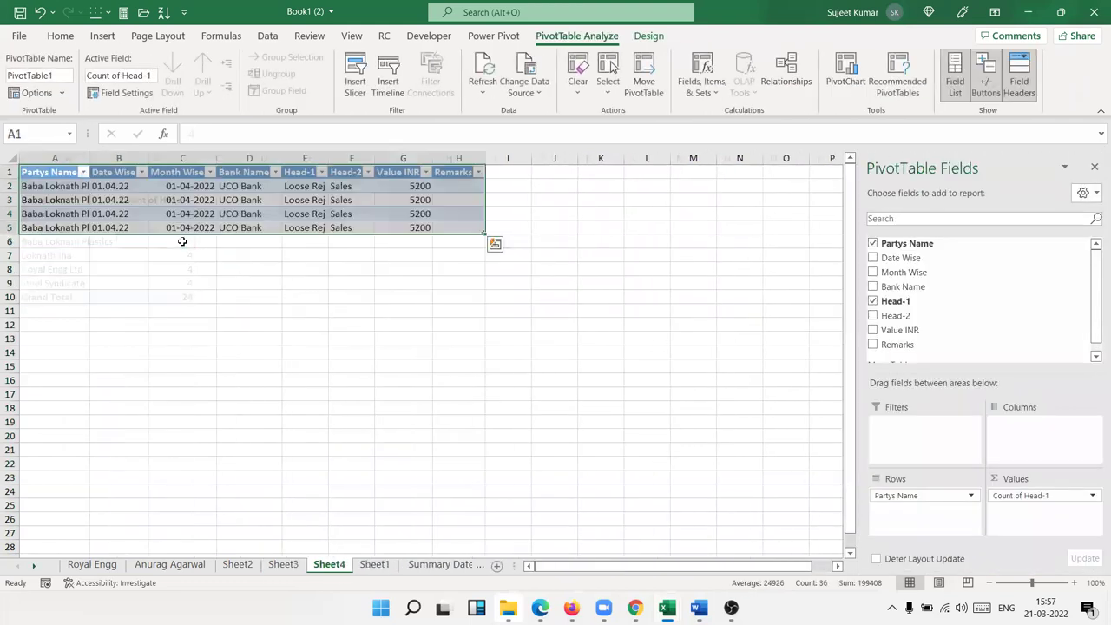
left_click(375, 565)
double_click(183, 254)
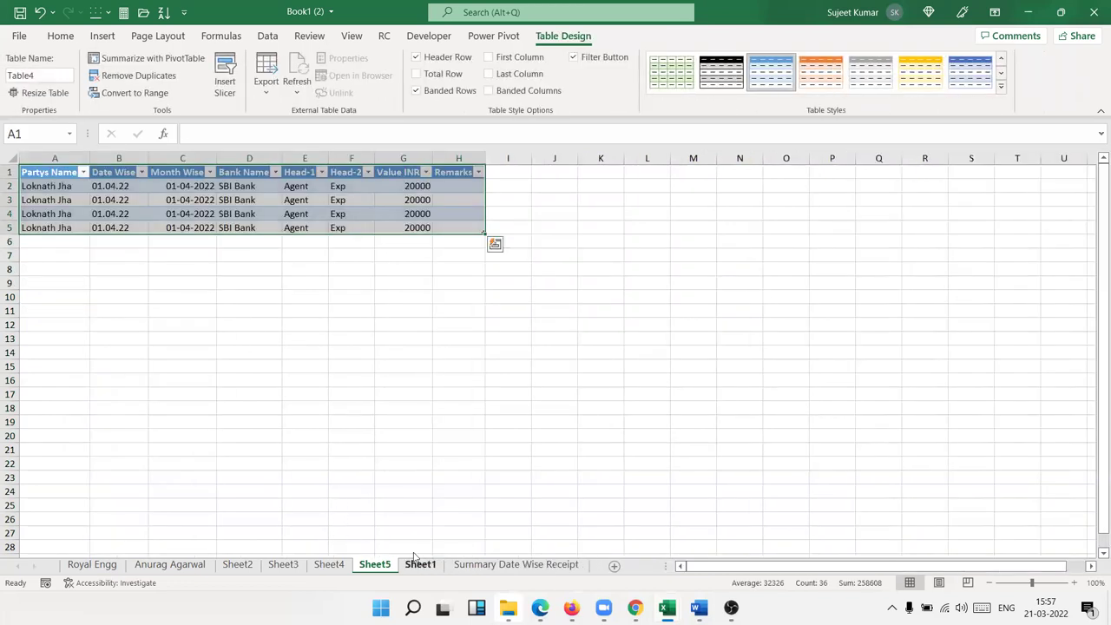
left_click(419, 565)
double_click(188, 269)
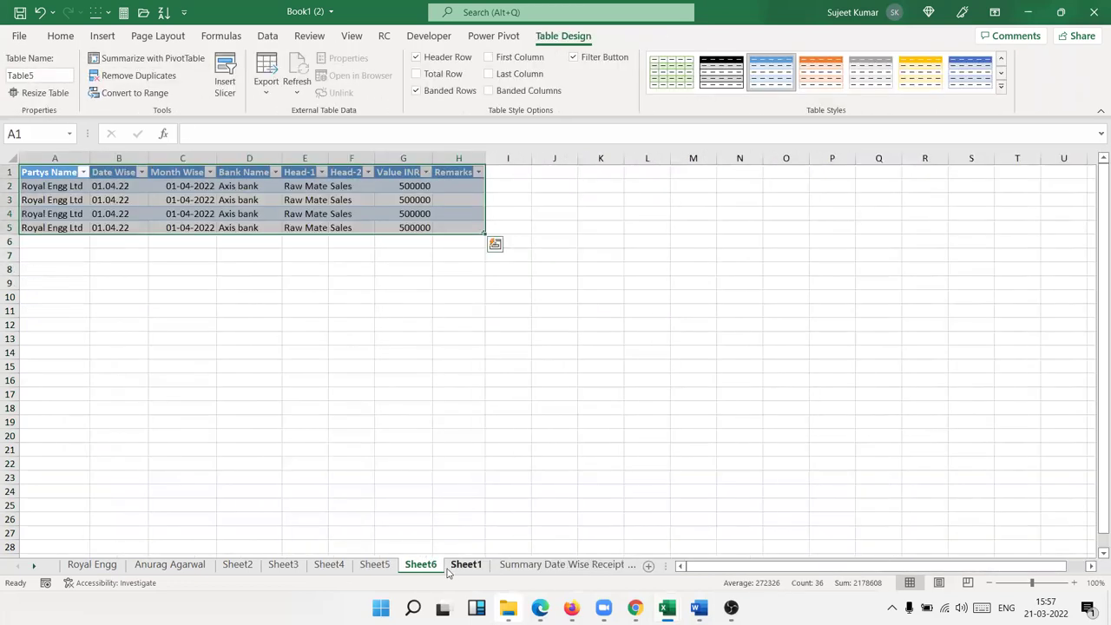
left_click(464, 565)
double_click(187, 283)
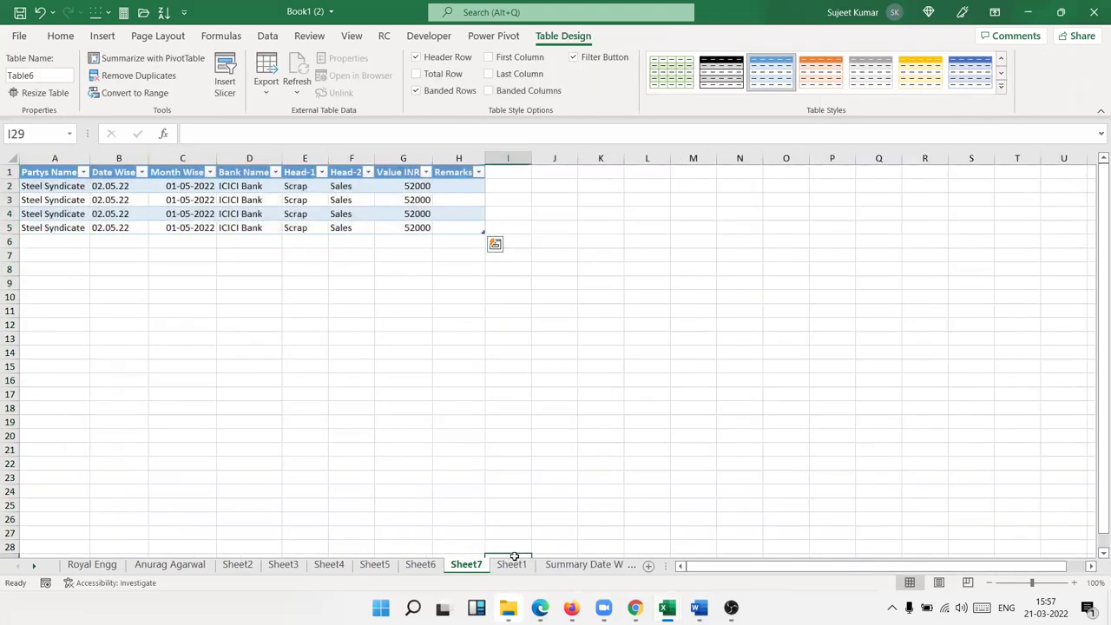
left_click(512, 564)
left_click(184, 268)
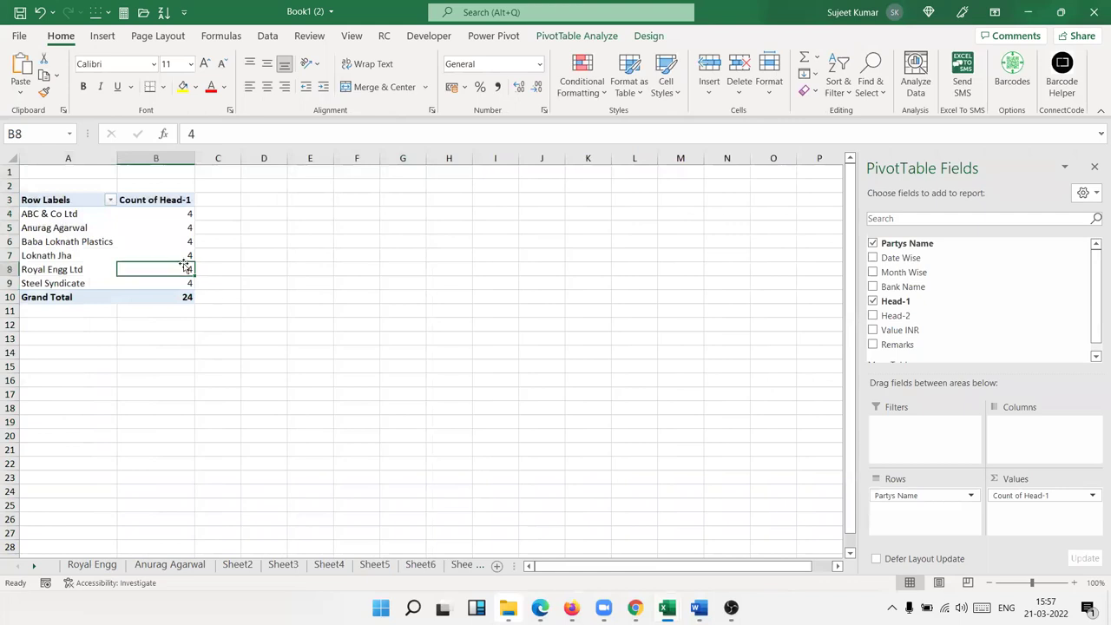
Step: Review the drill-through detail sheets Sheet2 through Sheet7
left_click(237, 565)
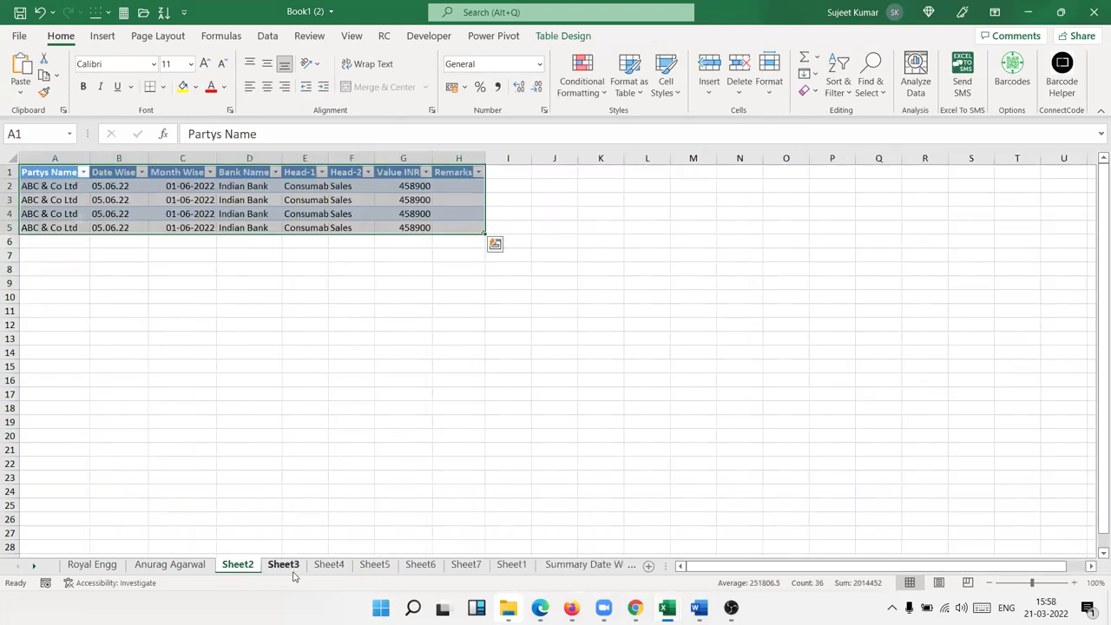
left_click(290, 565)
left_click(329, 565)
left_click(374, 565)
left_click(421, 565)
left_click(466, 566)
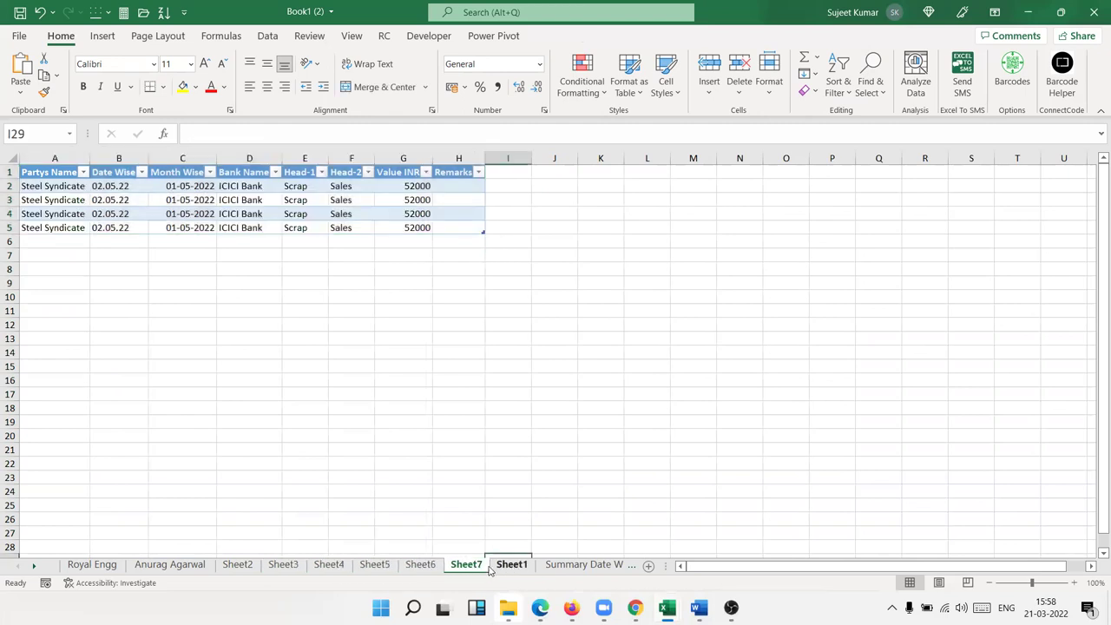
left_click(420, 565)
left_click(374, 565)
left_click(329, 565)
left_click(283, 565)
left_click(237, 565)
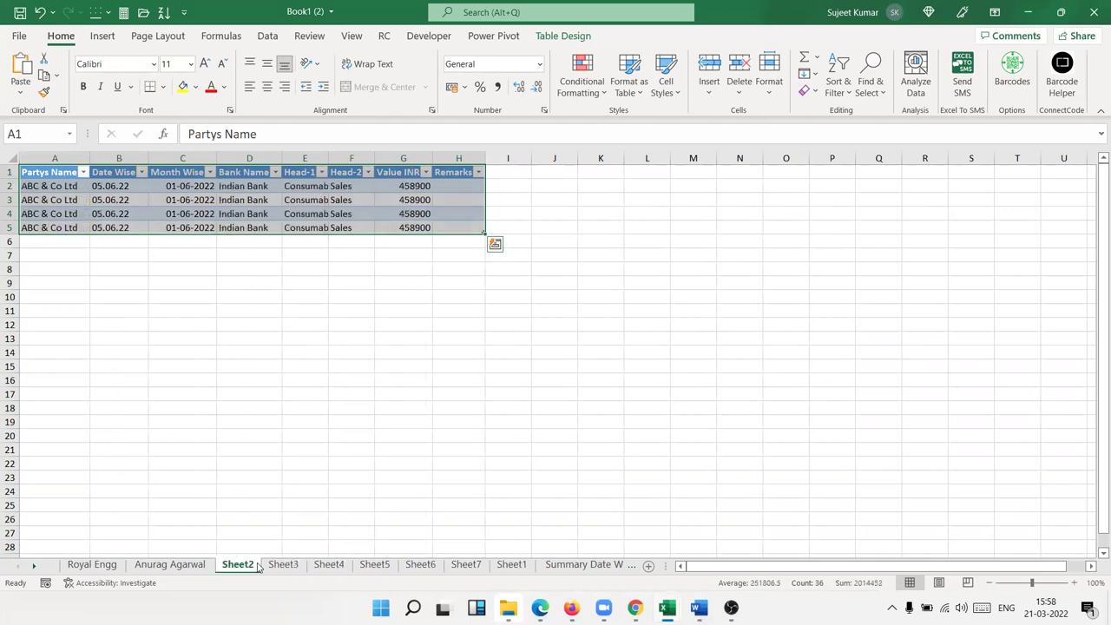
Step: Group Sheet2 through Sheet1 and delete them, then check the remaining sheets
left_click(511, 565, "shift")
right_click(510, 565)
left_click(543, 366)
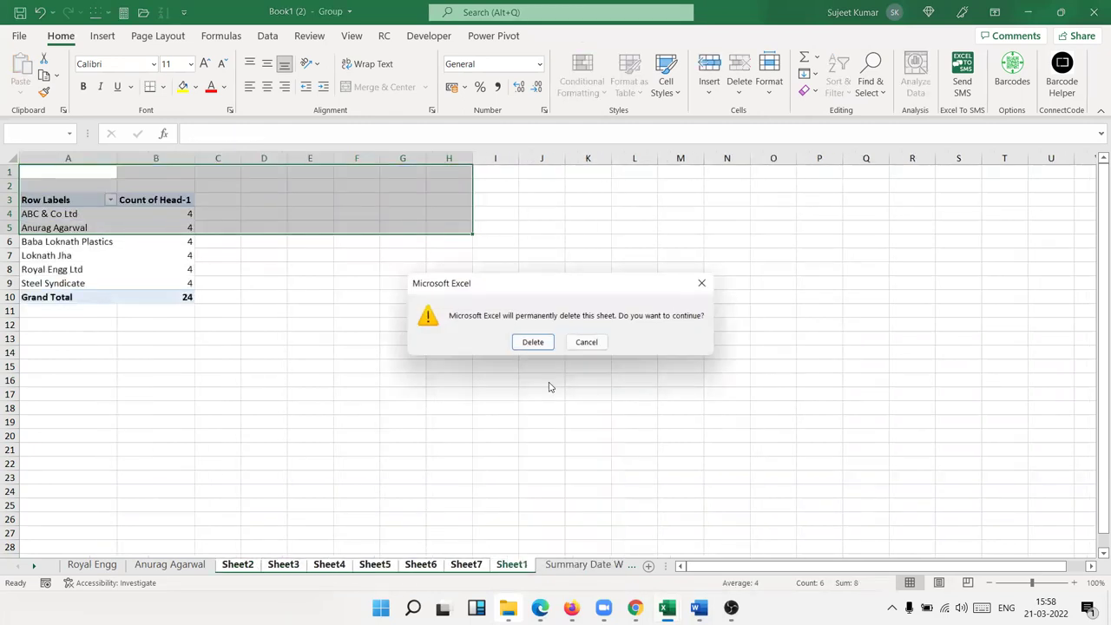
left_click(533, 342)
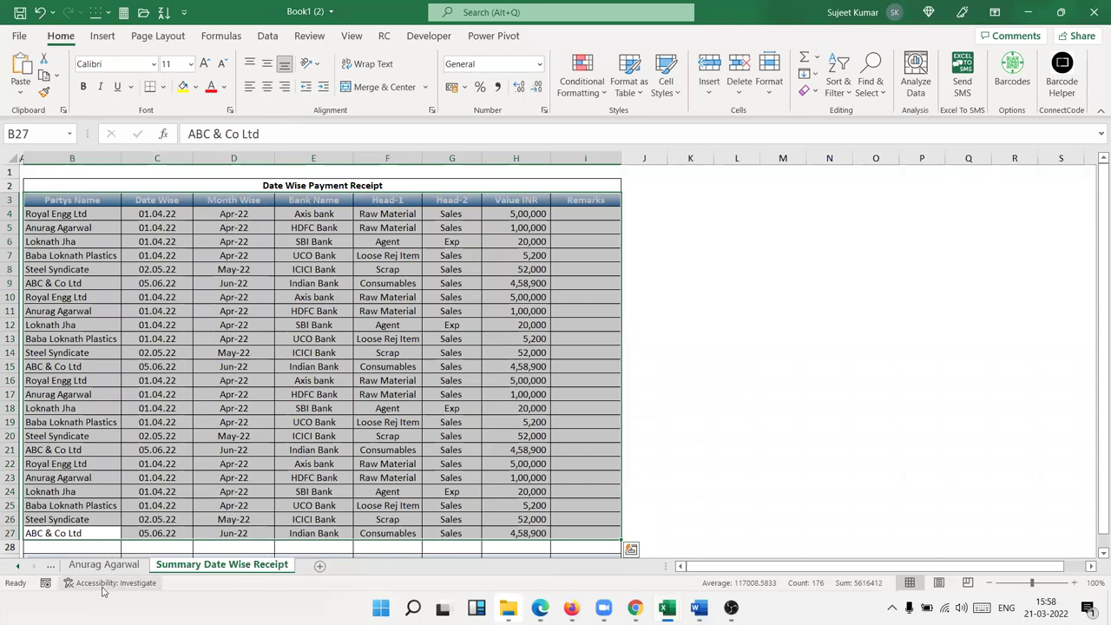
left_click(87, 566)
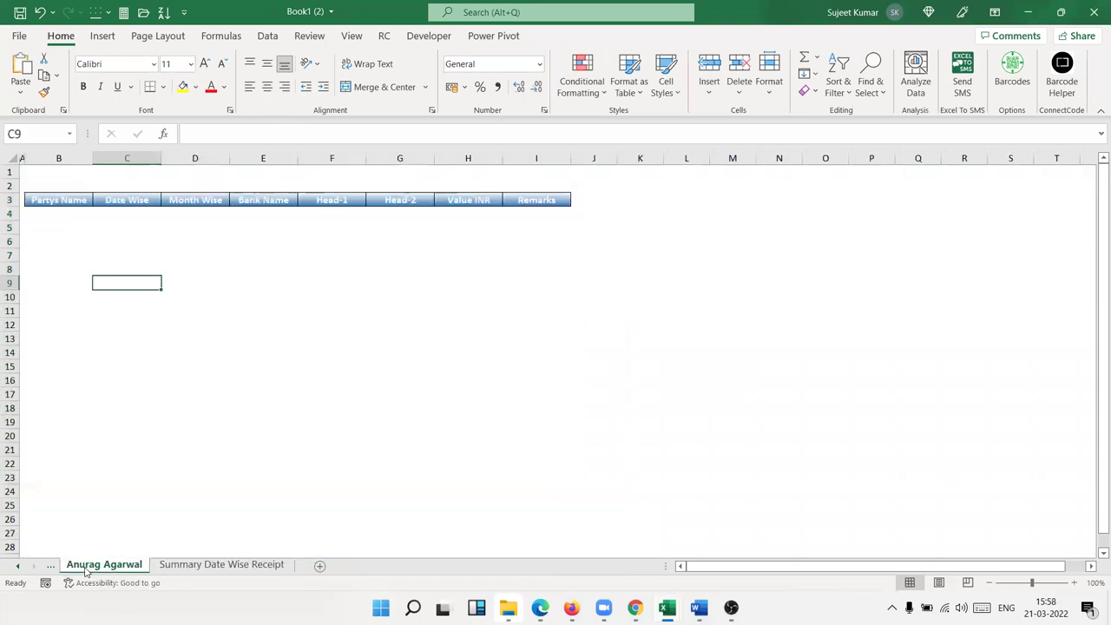
left_click(209, 565)
left_click(19, 566)
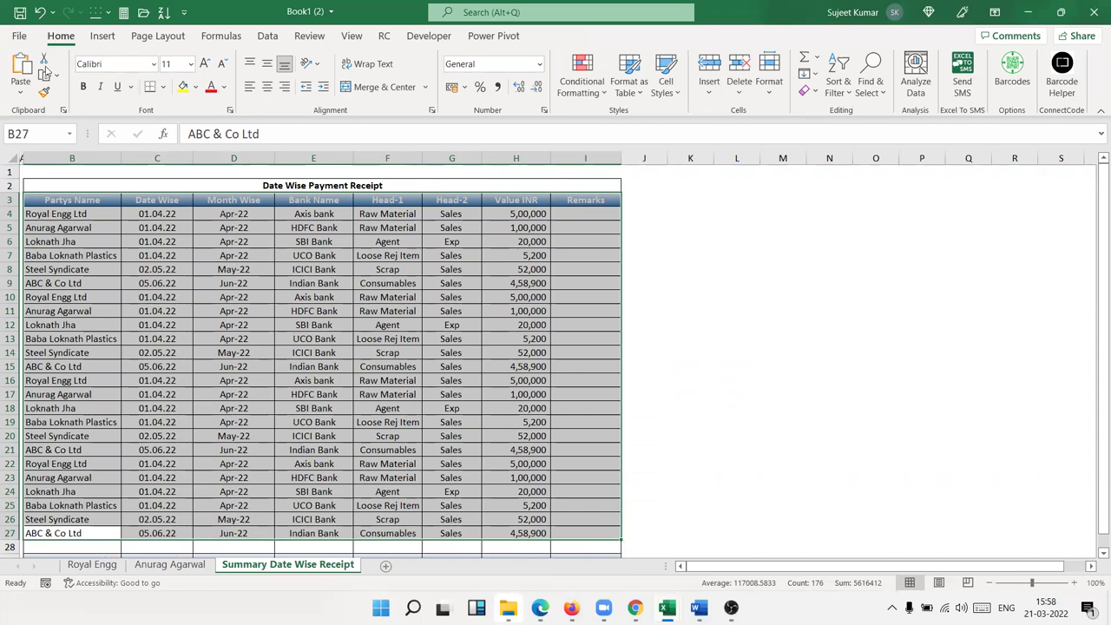
Step: Insert a PivotTable on a new sheet with Partys Name as the report filter
left_click(100, 37)
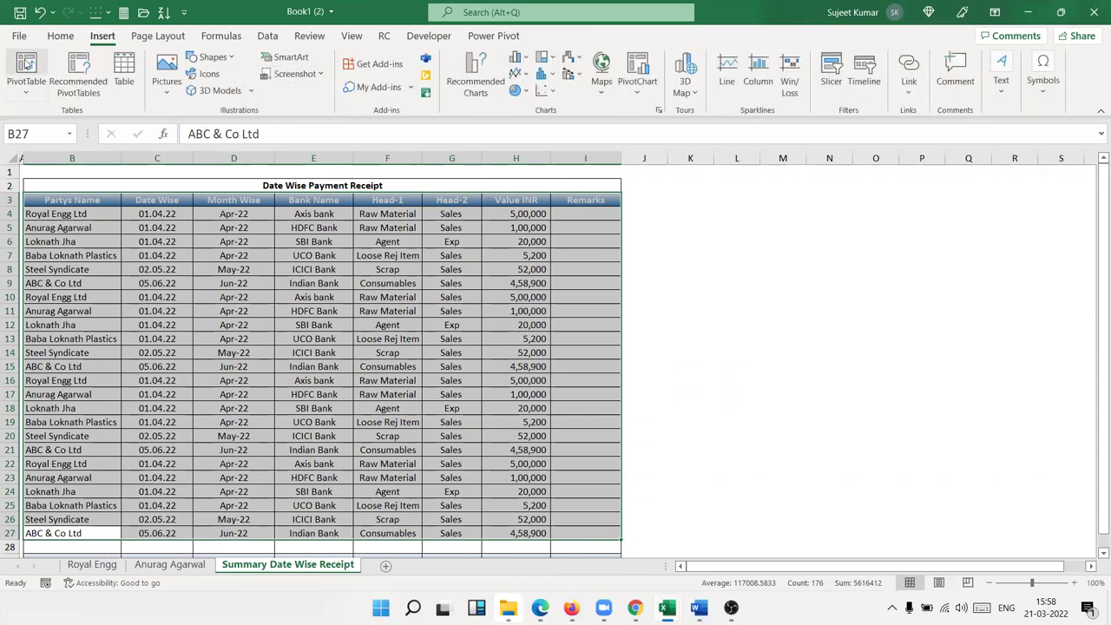
left_click(26, 64)
left_click(874, 465)
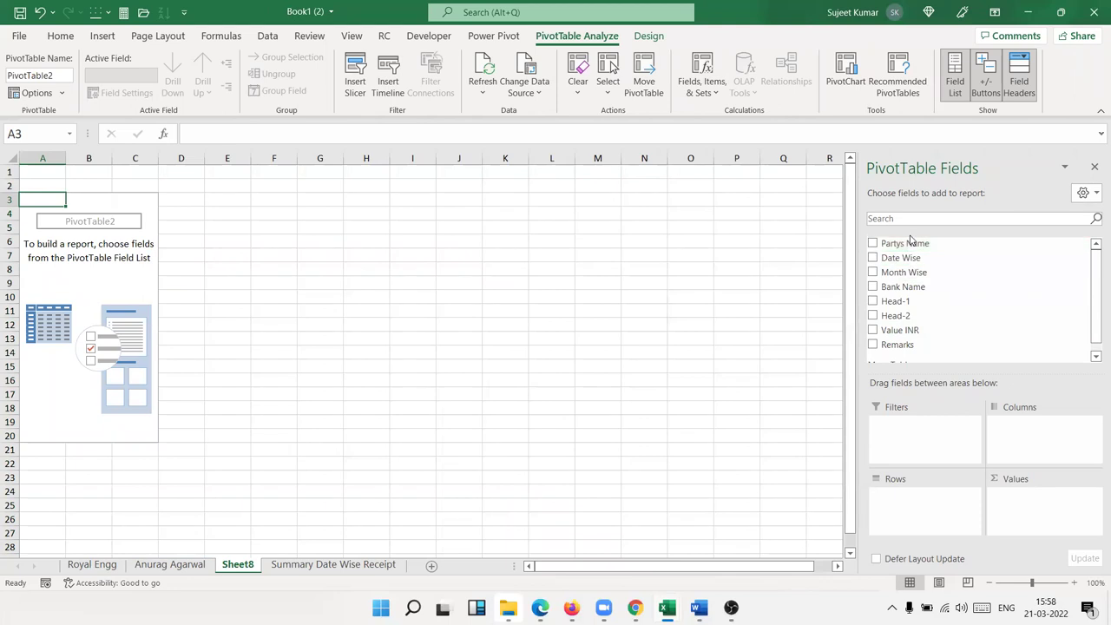
mouse_move(905, 243)
left_mouse_down()
mouse_move(923, 512)
mouse_move(923, 484)
left_mouse_up()
scroll(899, 282, "up", 1)
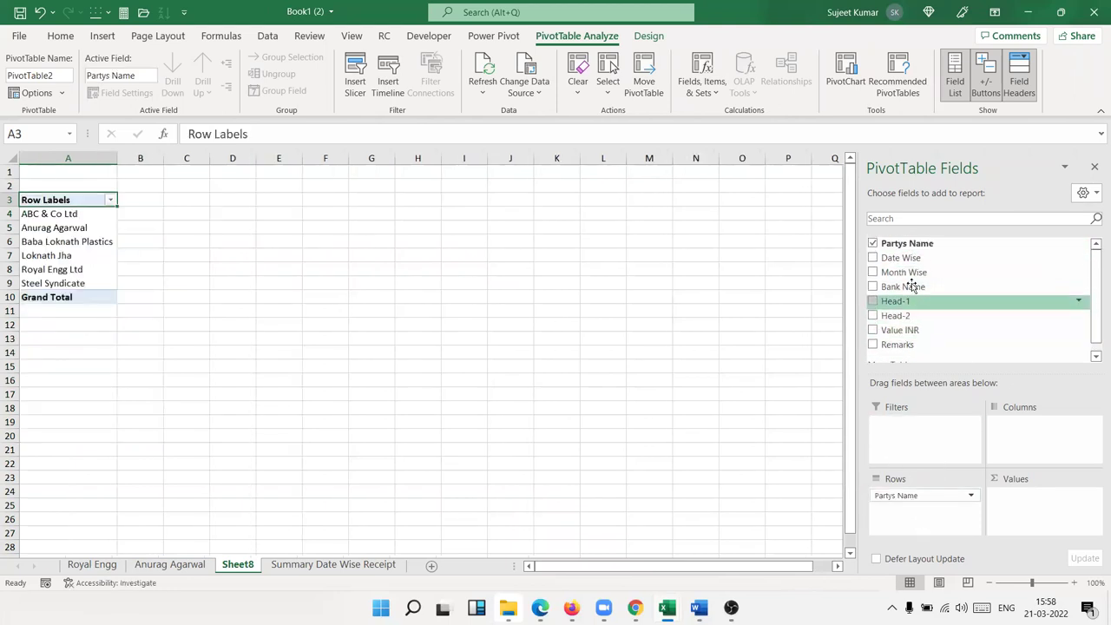
left_click_drag(902, 243, 911, 440)
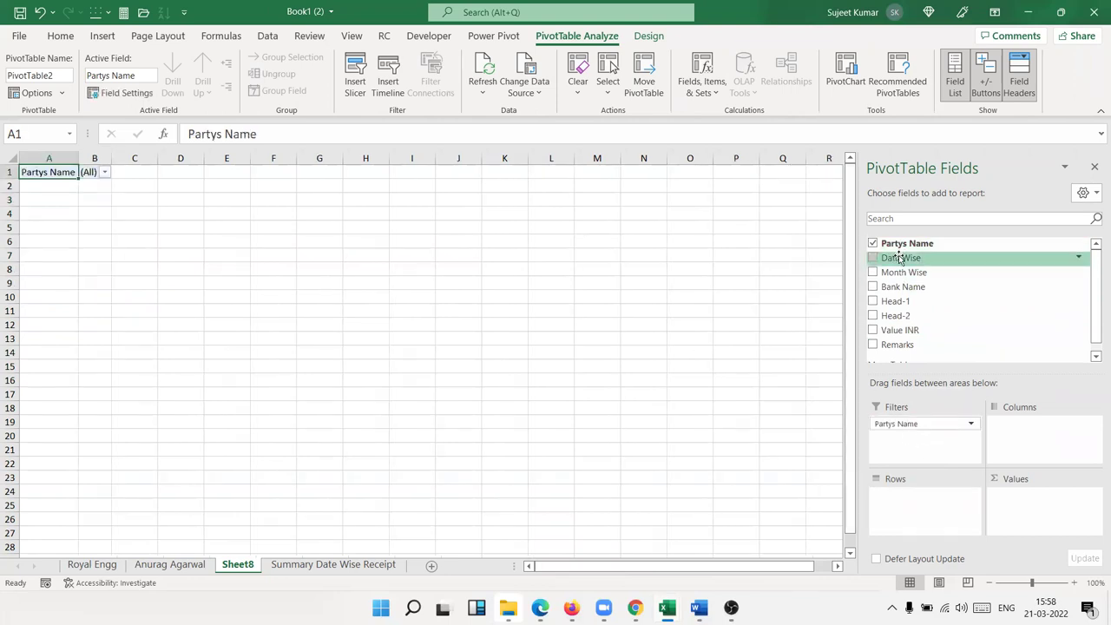
Step: Add Date Wise, Month Wise, Head-1, Head-2 and Remarks rows, summing Value INR
left_click_drag(901, 258, 911, 516)
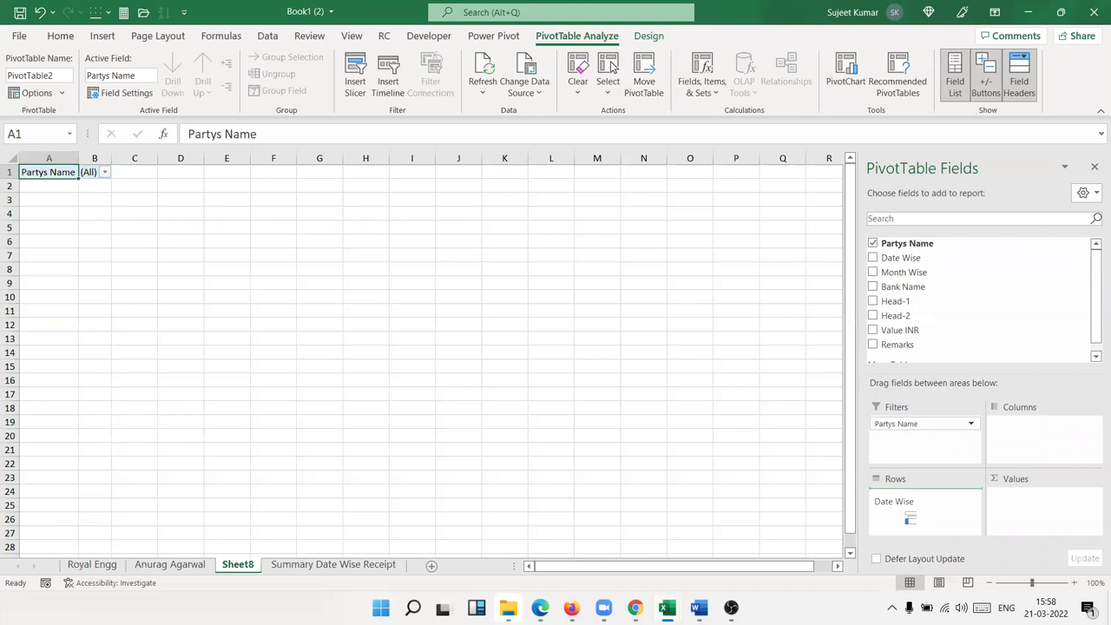
left_click_drag(904, 272, 938, 521)
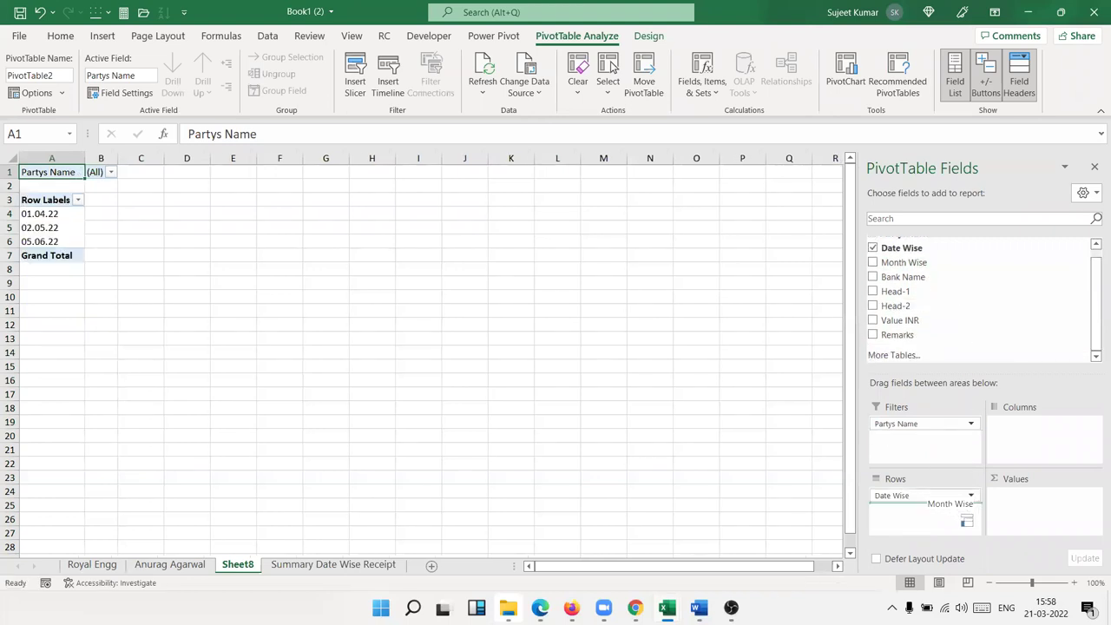
left_click_drag(895, 291, 934, 541)
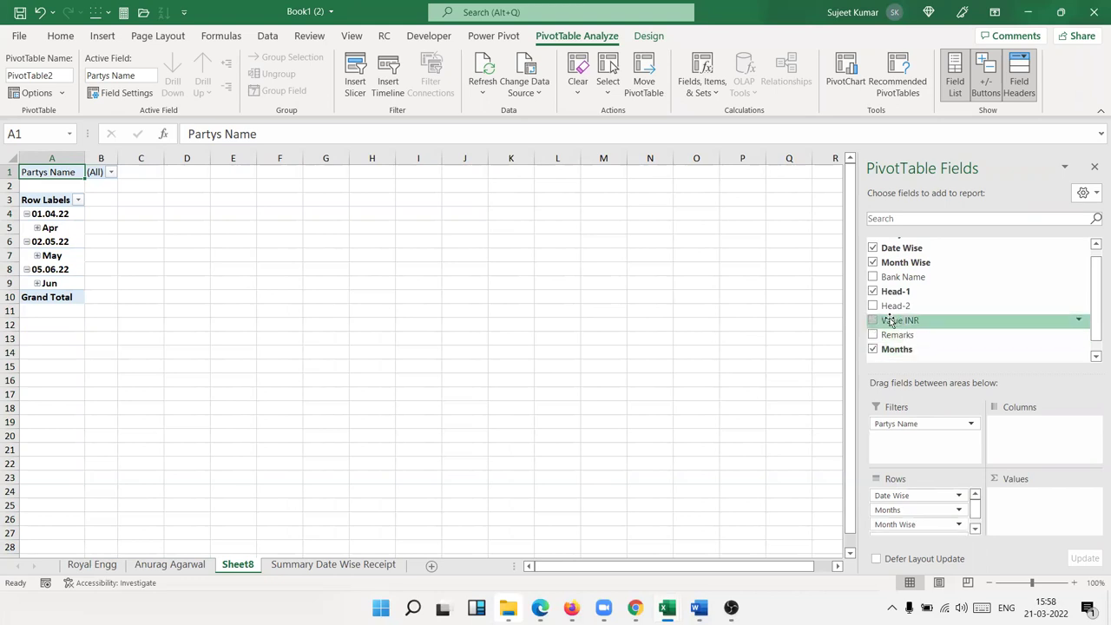
left_click(873, 306)
left_click(872, 320)
left_click(873, 334)
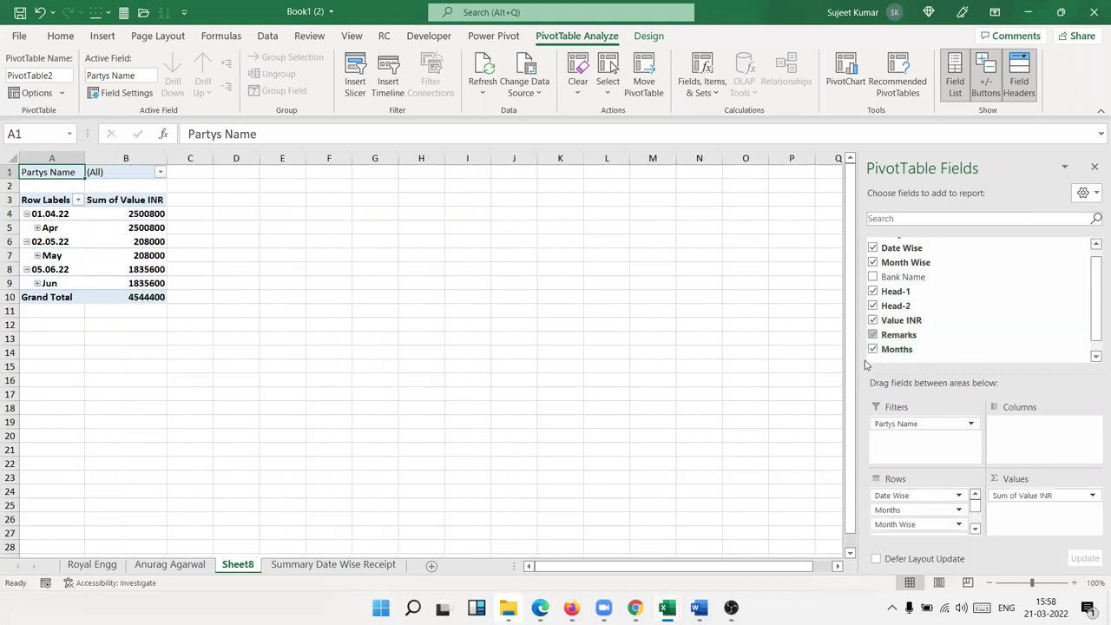
Step: Enable Classic PivotTable layout on the Display tab of PivotTable Options
right_click(111, 241)
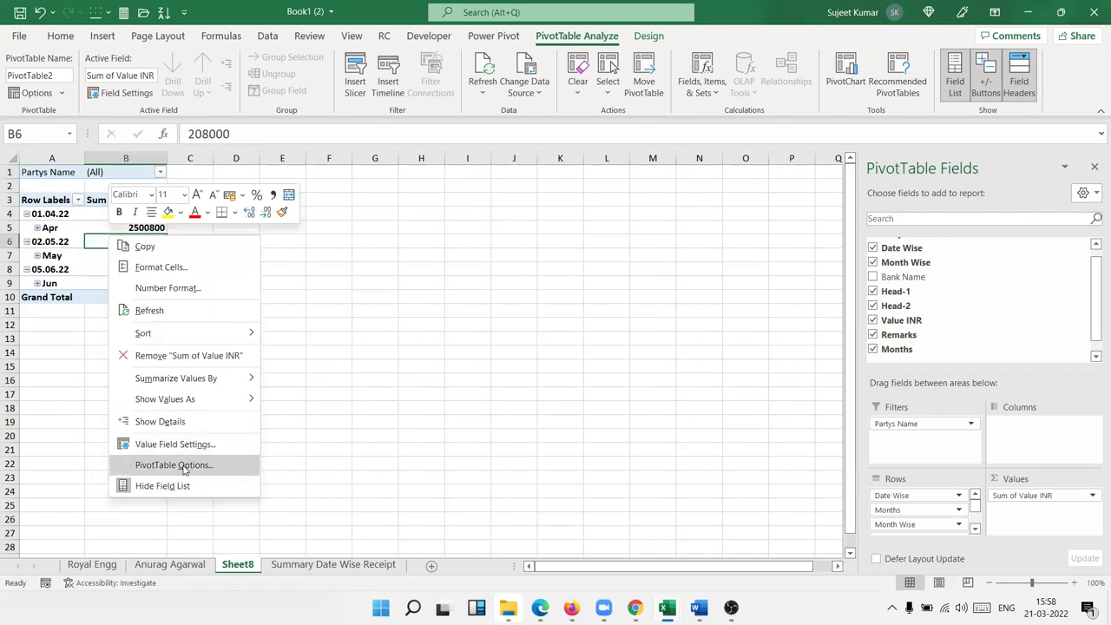
left_click(184, 469)
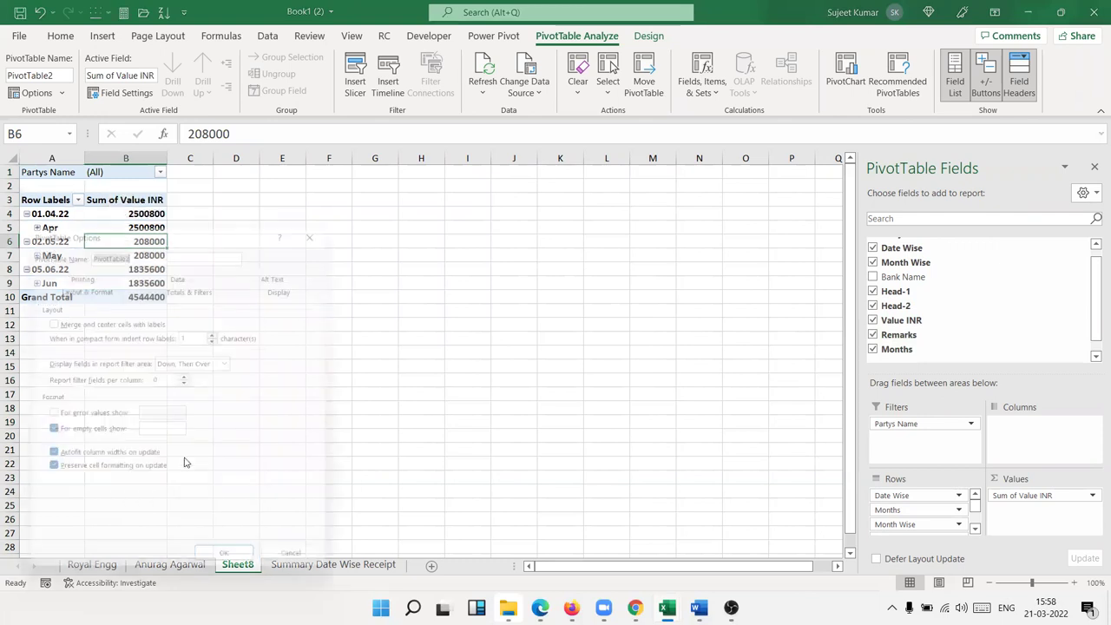
left_click(209, 286)
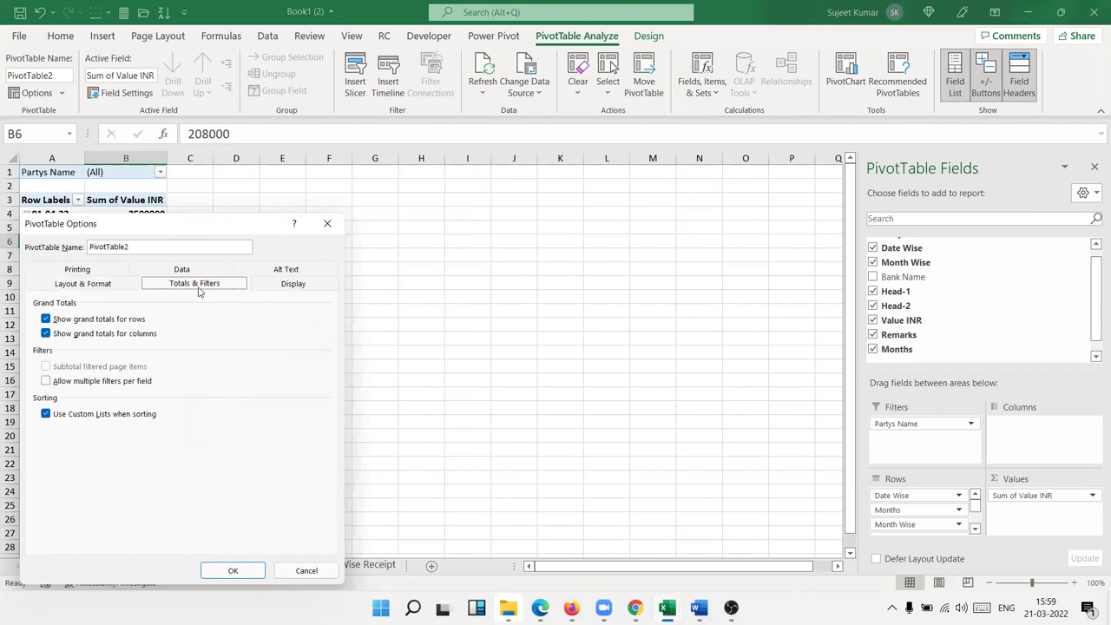
left_click(183, 270)
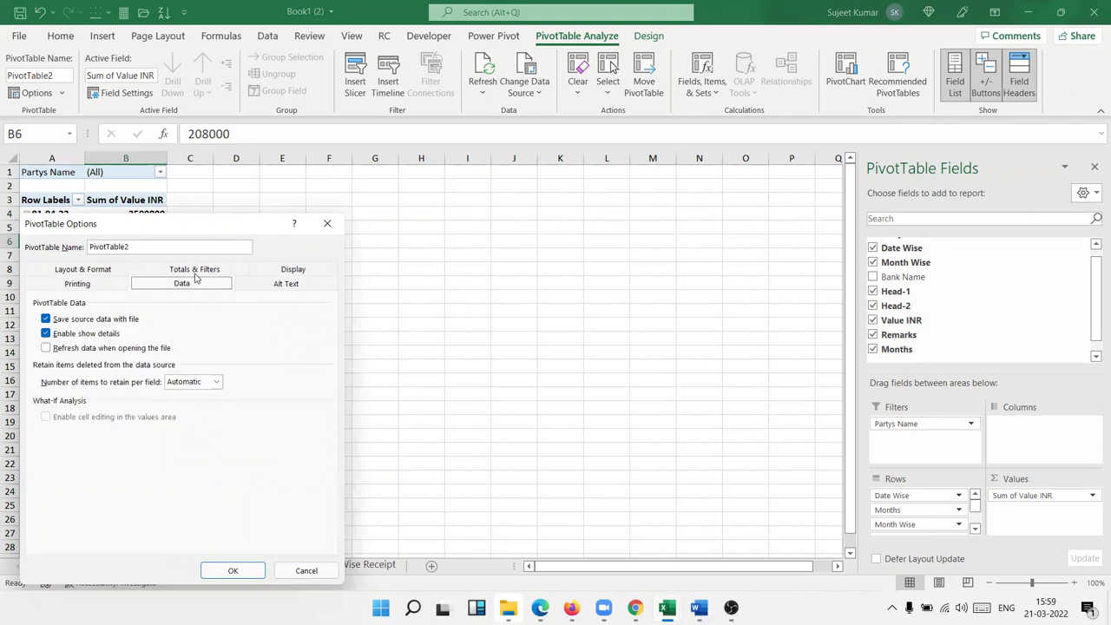
left_click(294, 272)
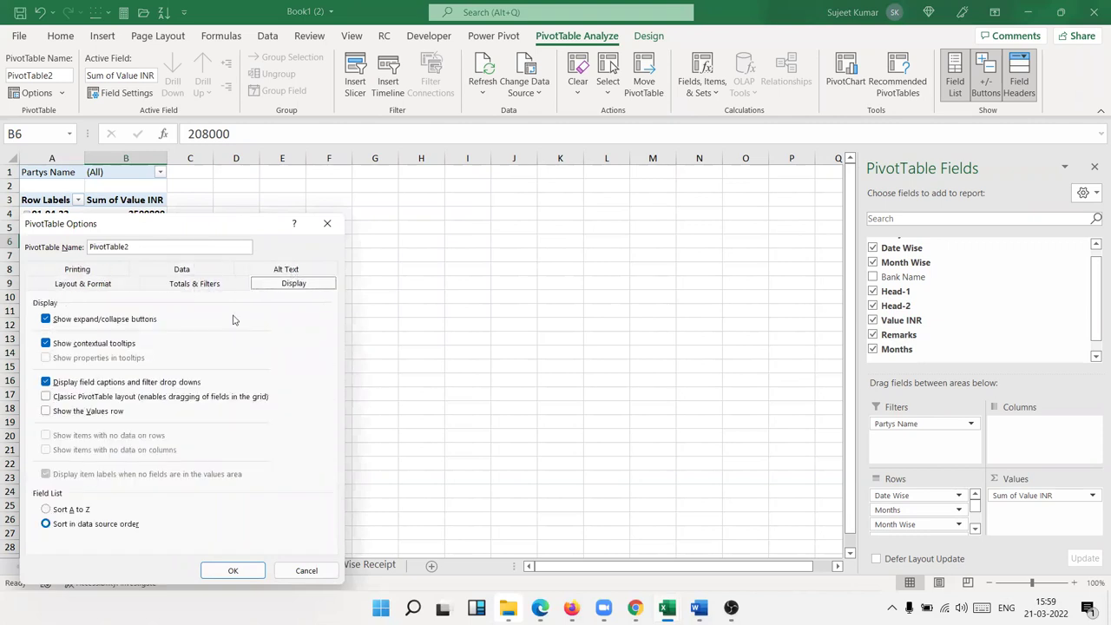
left_click(108, 398)
left_click(232, 571)
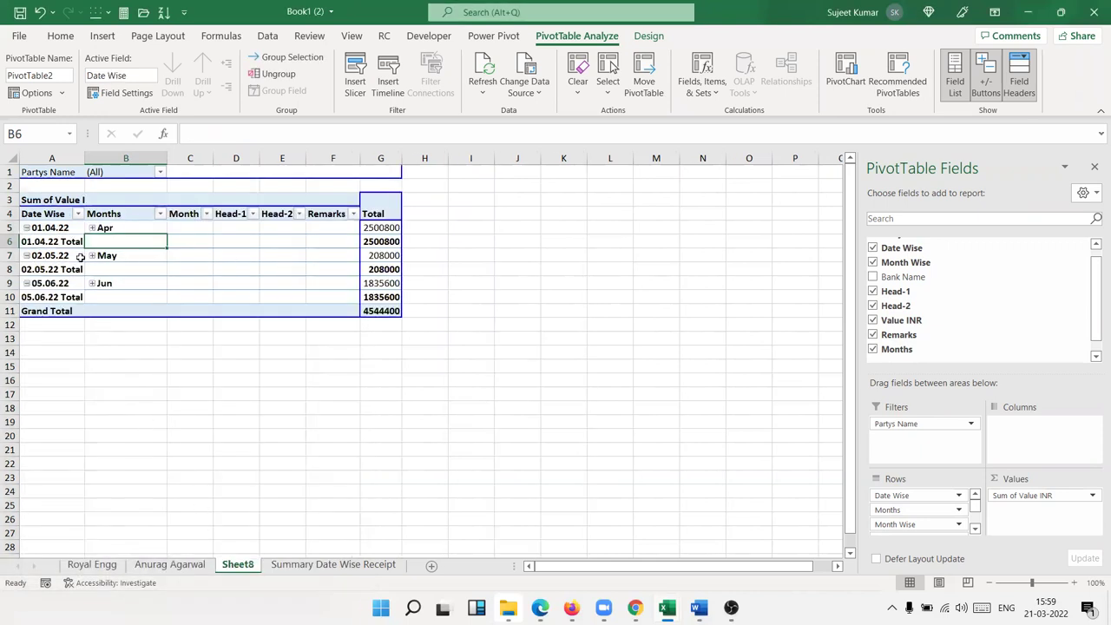
Step: Remove the Date Wise subtotals and expand the Apr, May and Jun Months items
right_click(57, 252)
mouse_move(93, 458)
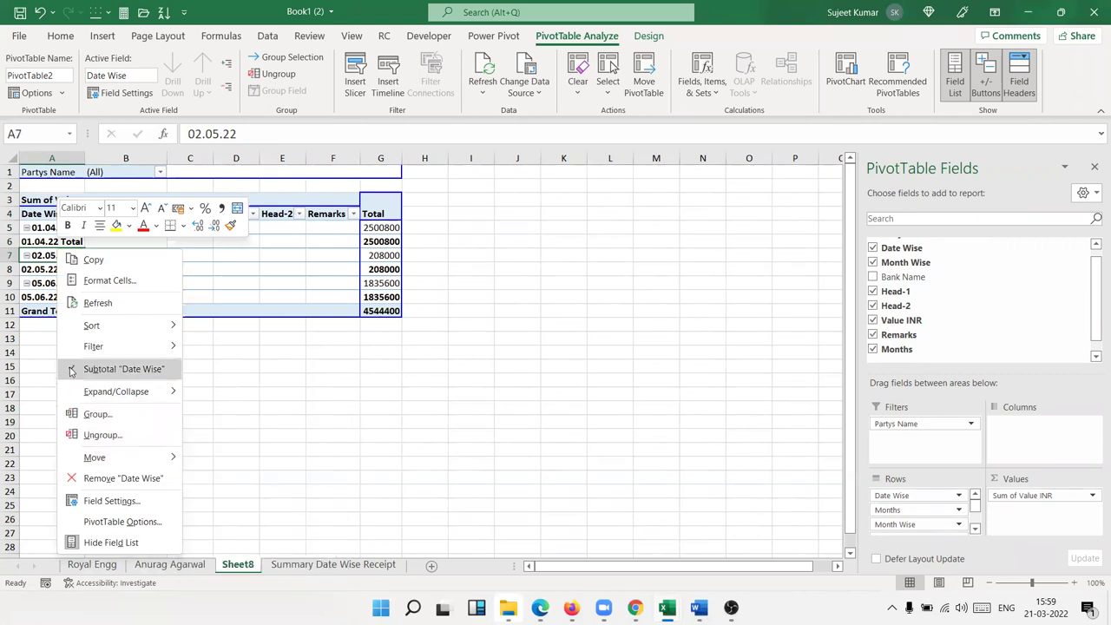
left_click(72, 372)
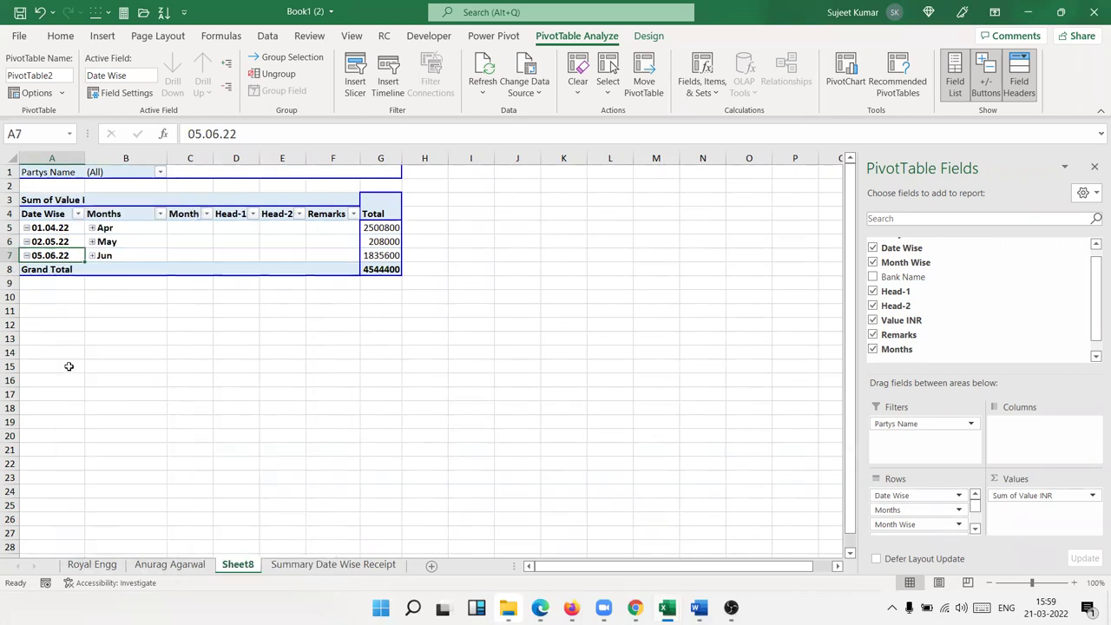
left_click(122, 233)
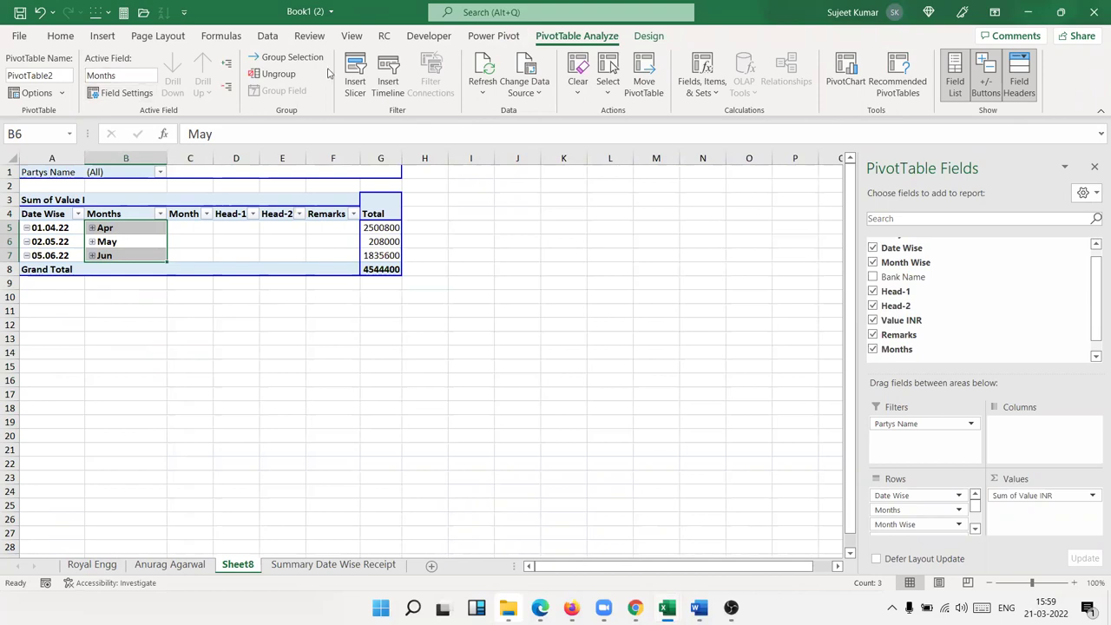
left_click(226, 62)
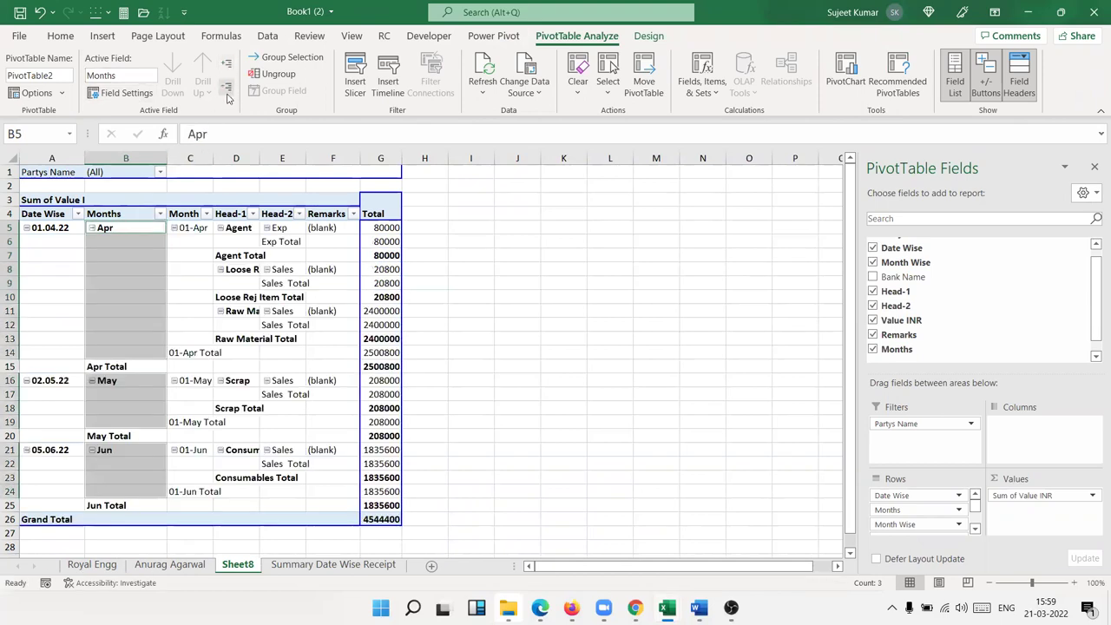
left_click(59, 259)
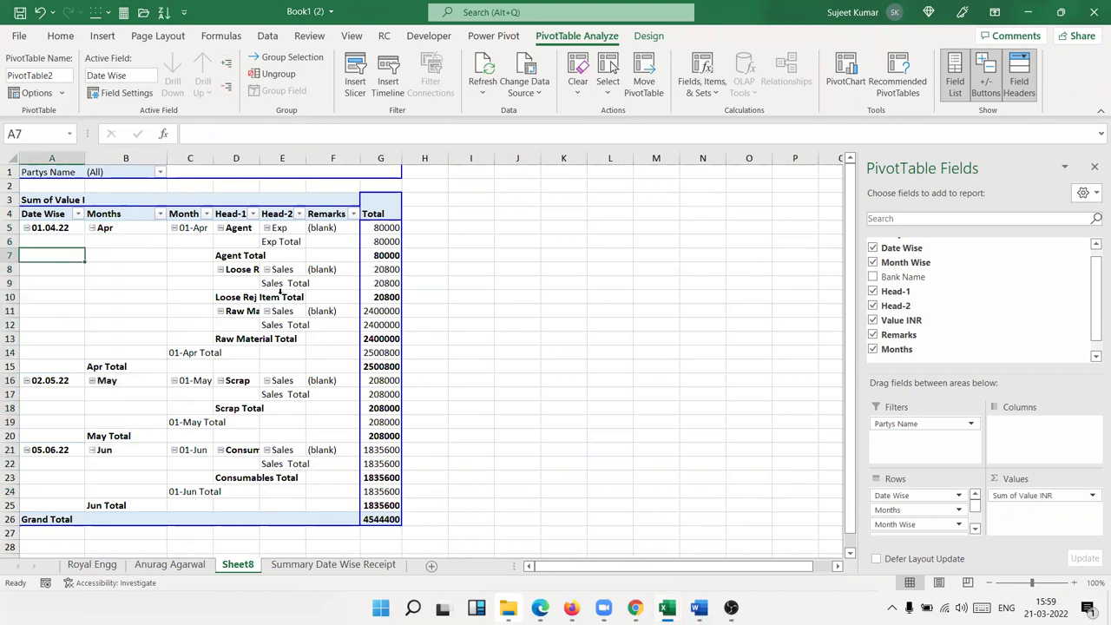
Step: Turn off the Head-1 and Head-2 subtotal rows
left_click(242, 269)
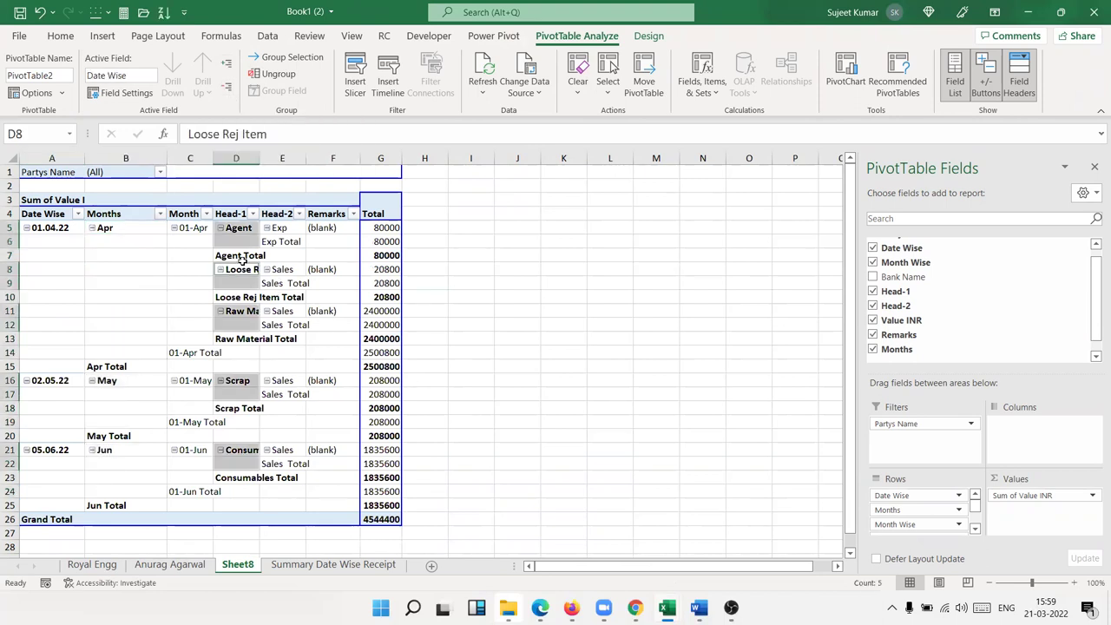
left_click(240, 256)
right_click(243, 258)
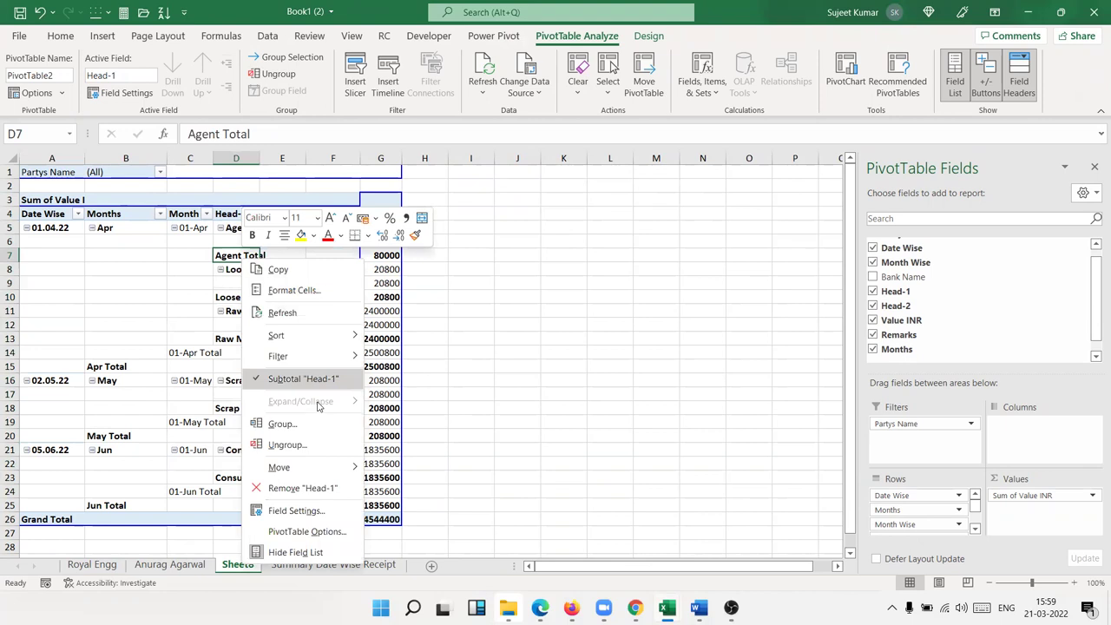
left_click(300, 380)
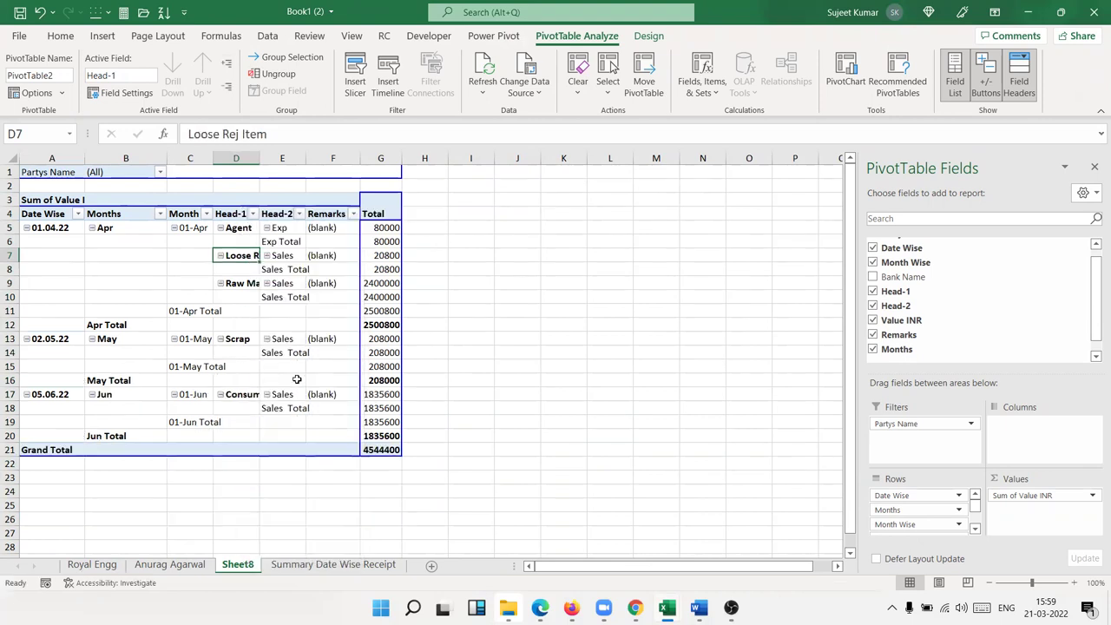
left_click(284, 243)
right_click(286, 243)
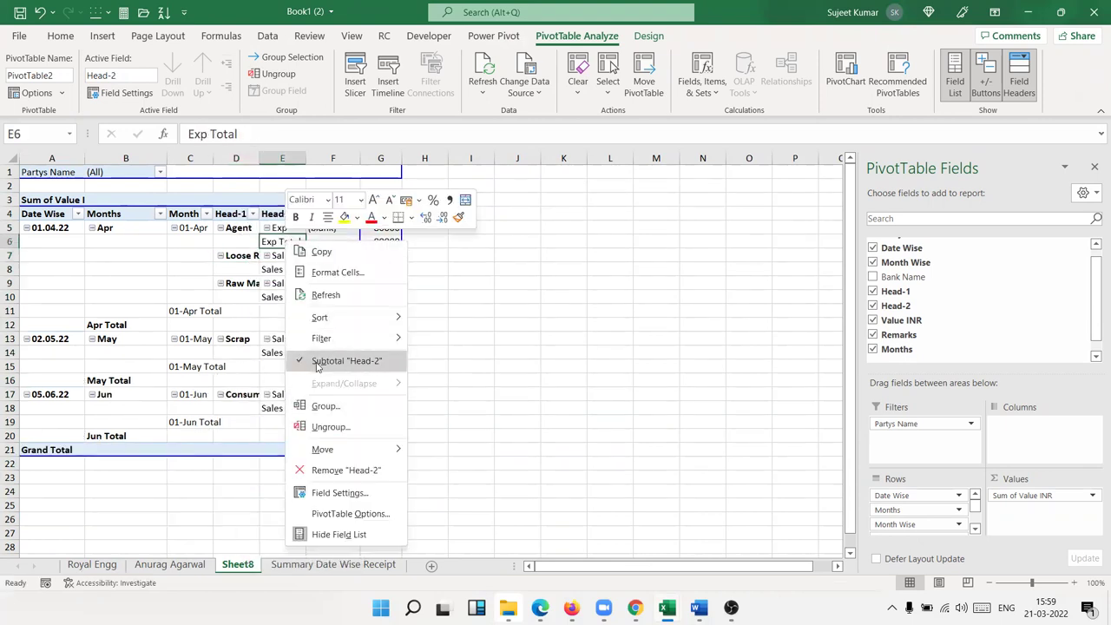
left_click(312, 359)
left_click_drag(321, 256, 277, 227)
left_click(380, 269)
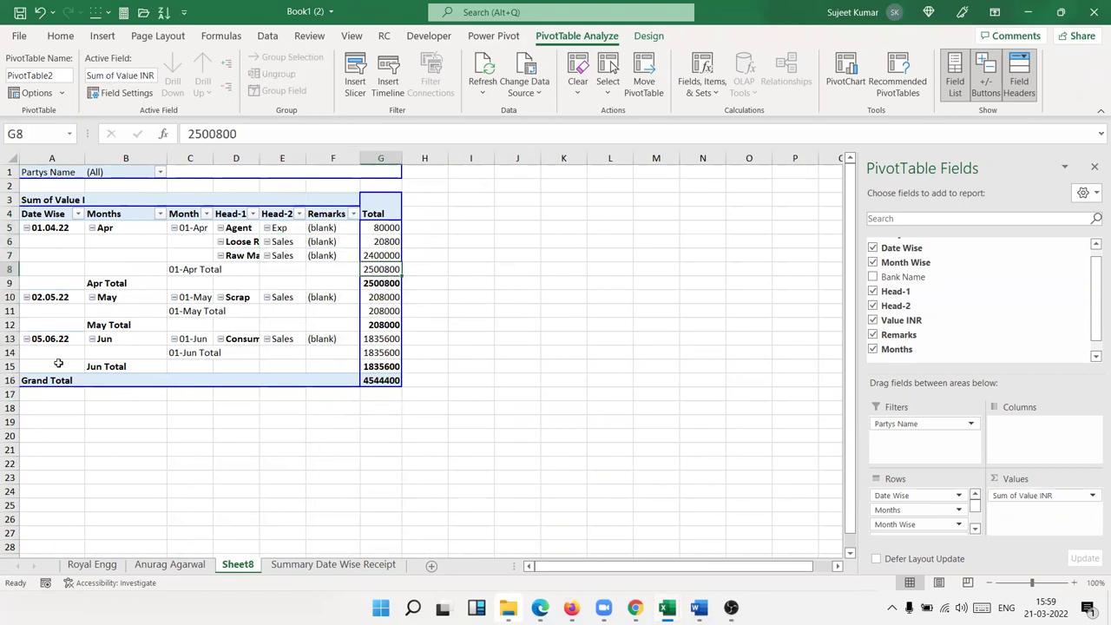
Step: Turn off the Months and Month Wise subtotal rows
right_click(115, 283)
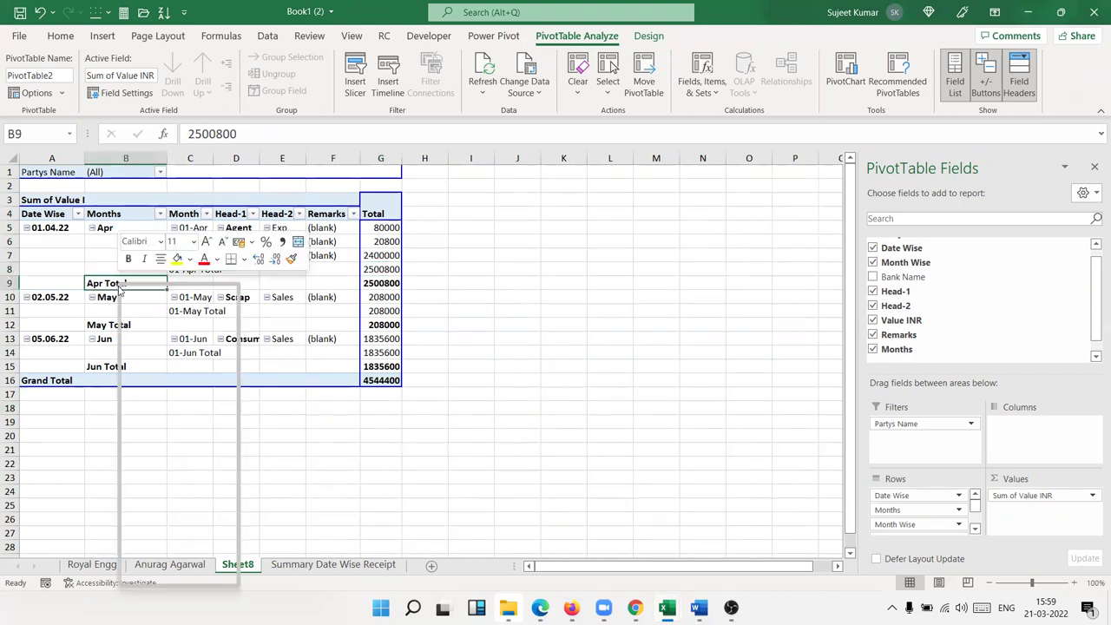
left_click(171, 403)
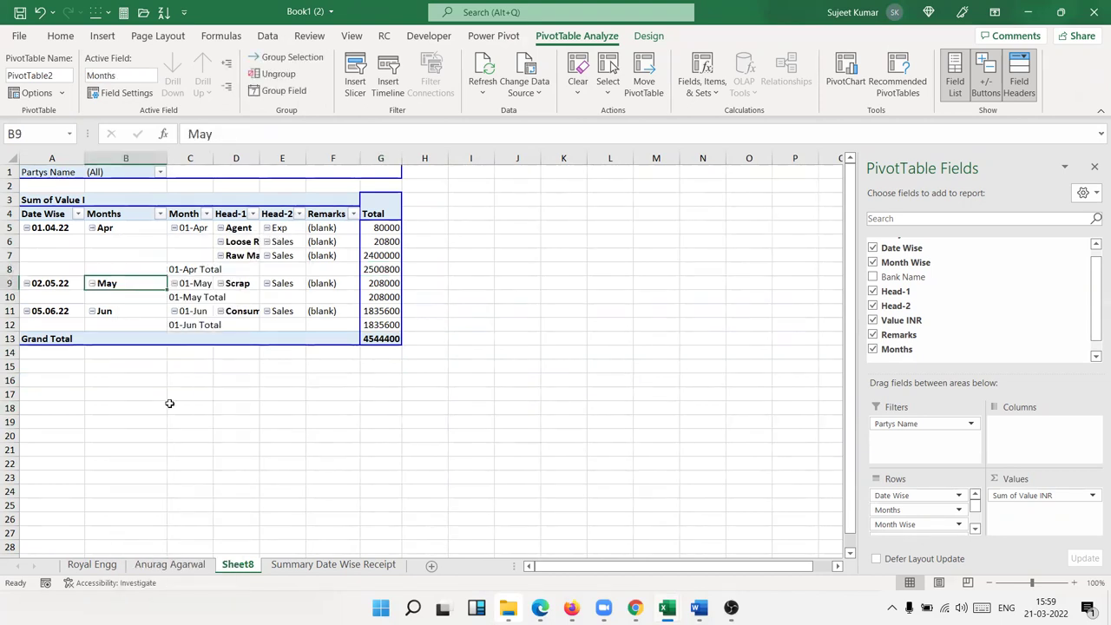
left_click(196, 283)
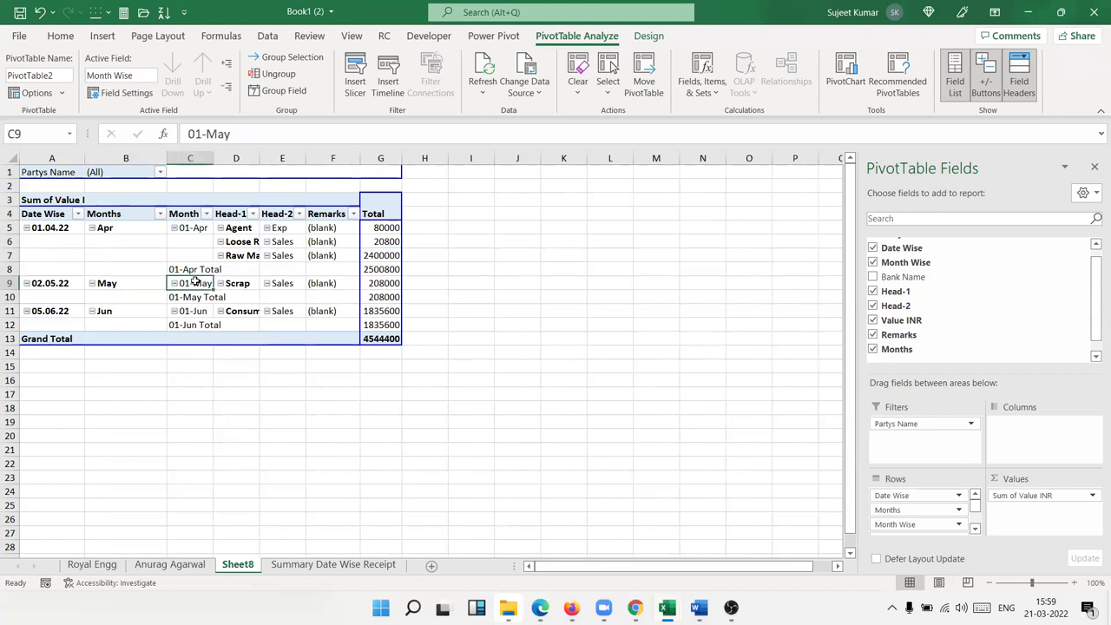
left_click(198, 270)
right_click(198, 271)
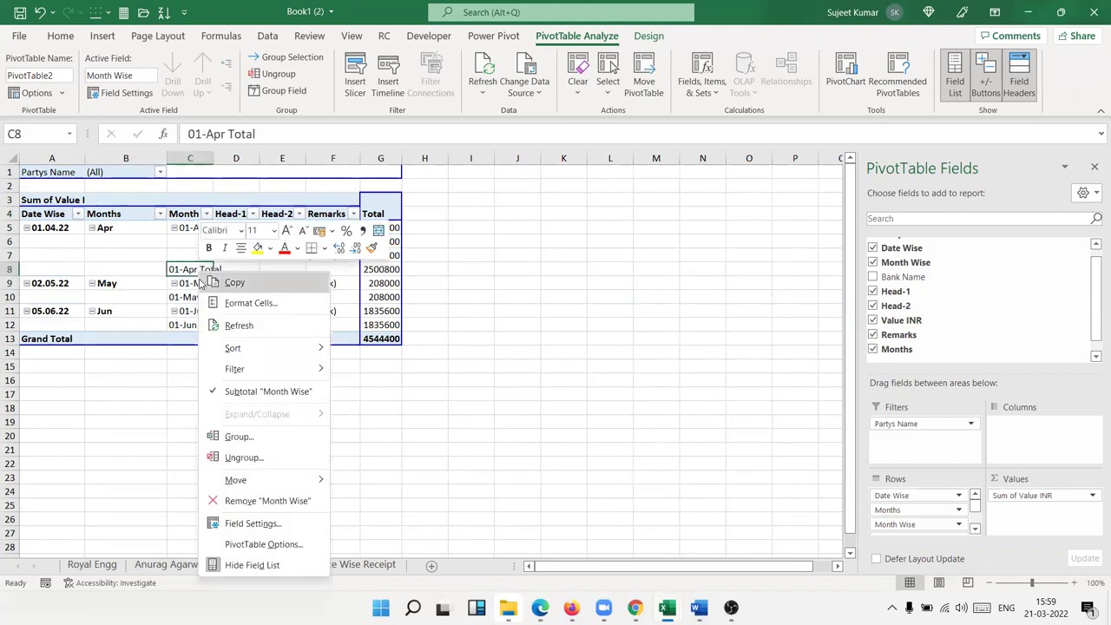
left_click(251, 399)
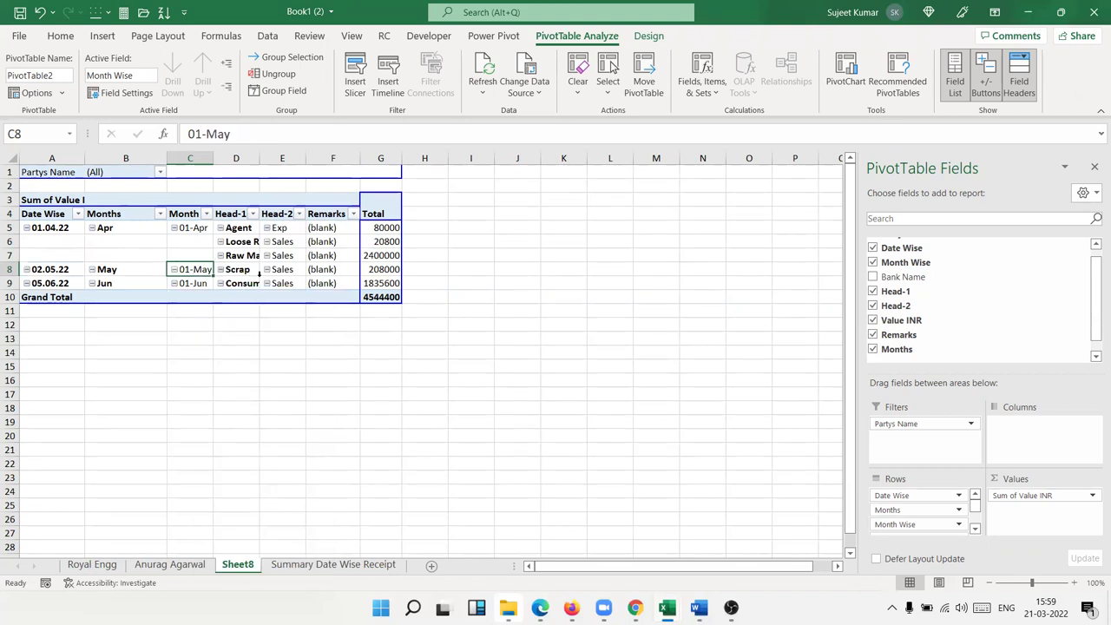
left_click_drag(321, 283, 382, 228)
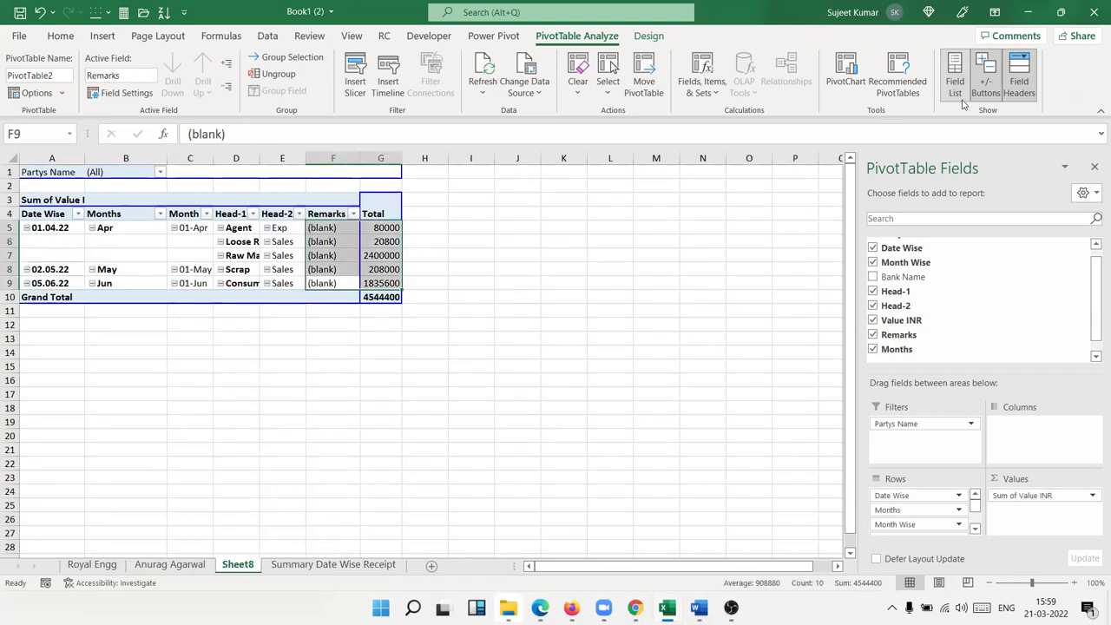
left_click(987, 81)
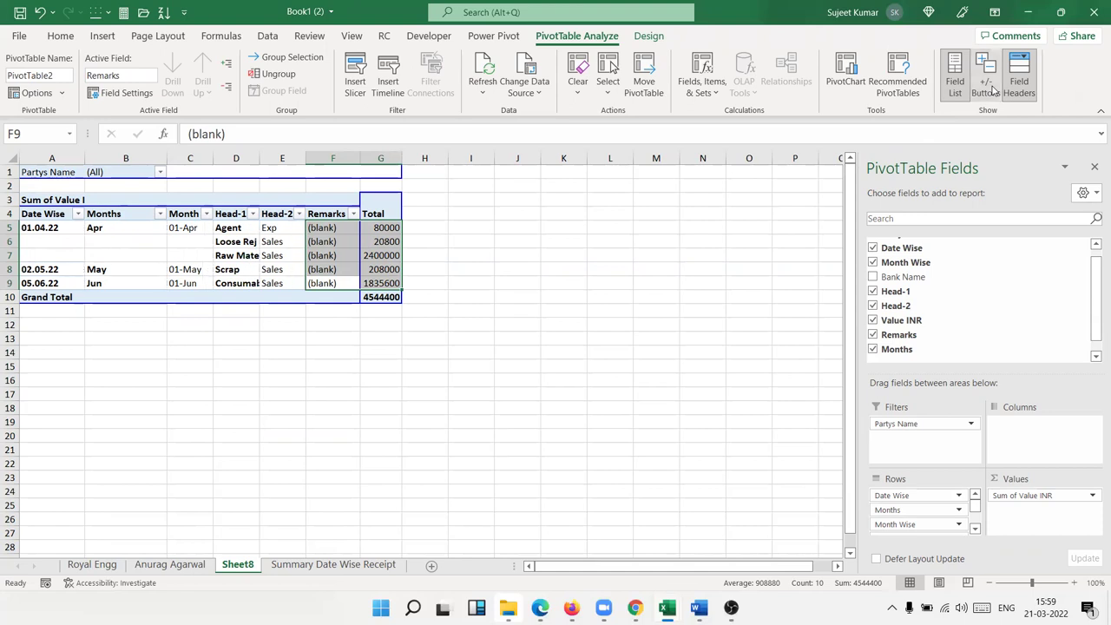
left_click_drag(260, 283, 333, 246)
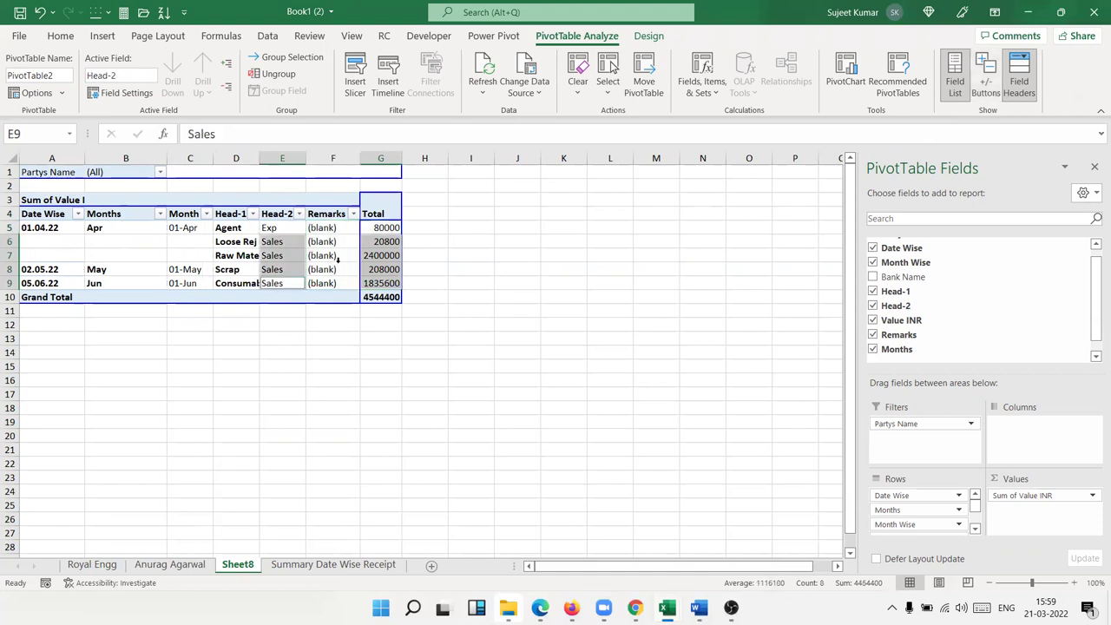
left_click(248, 255)
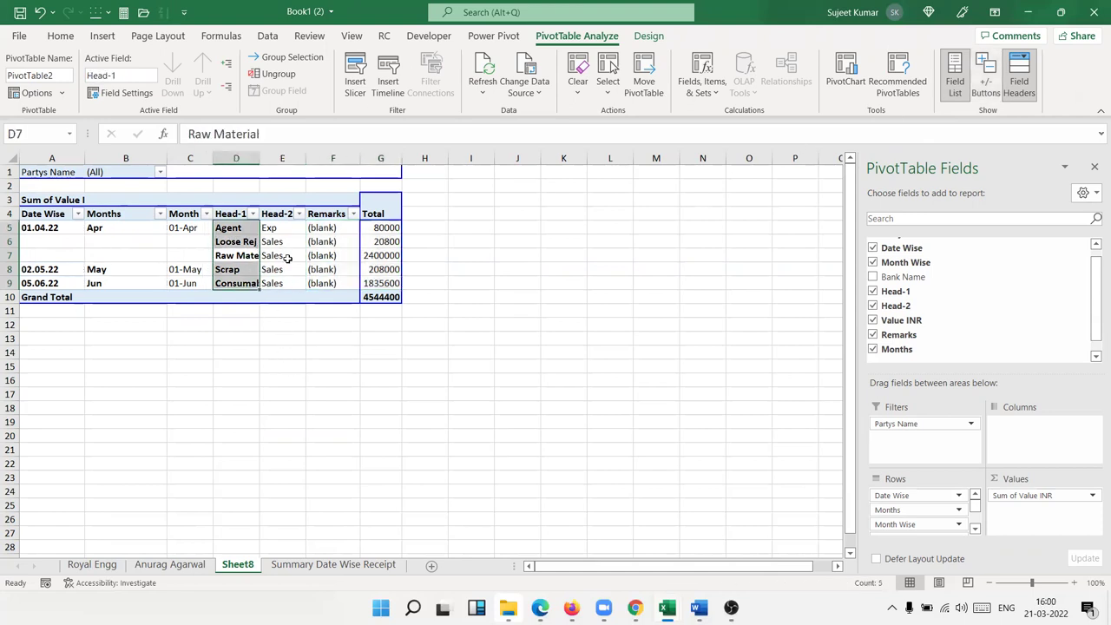
right_click(291, 257)
left_click(345, 533)
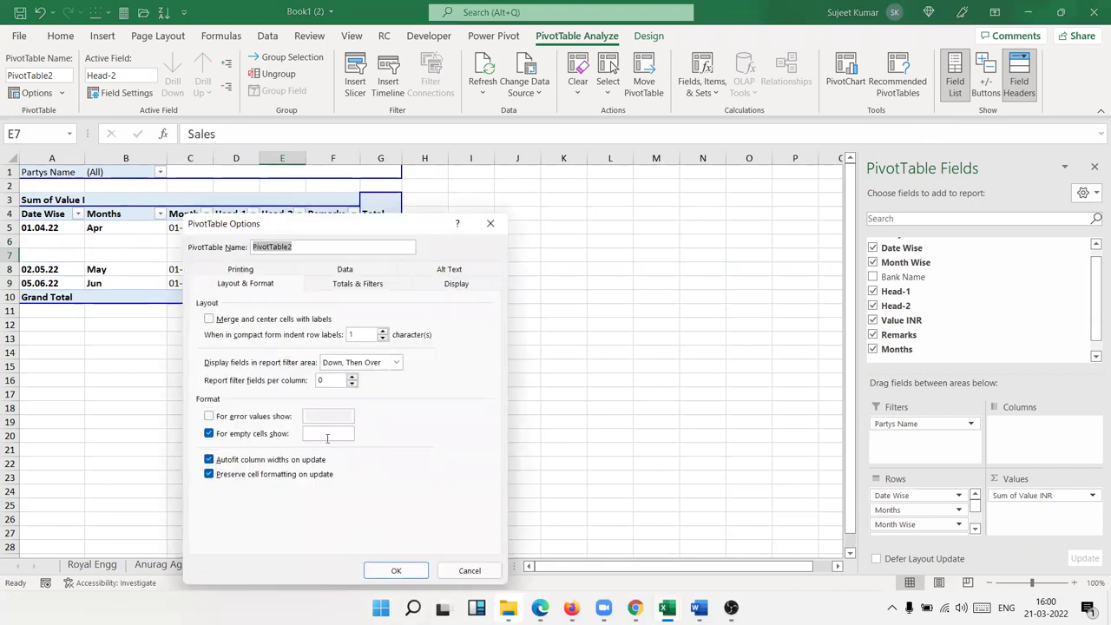
left_click(396, 571)
left_click(287, 313)
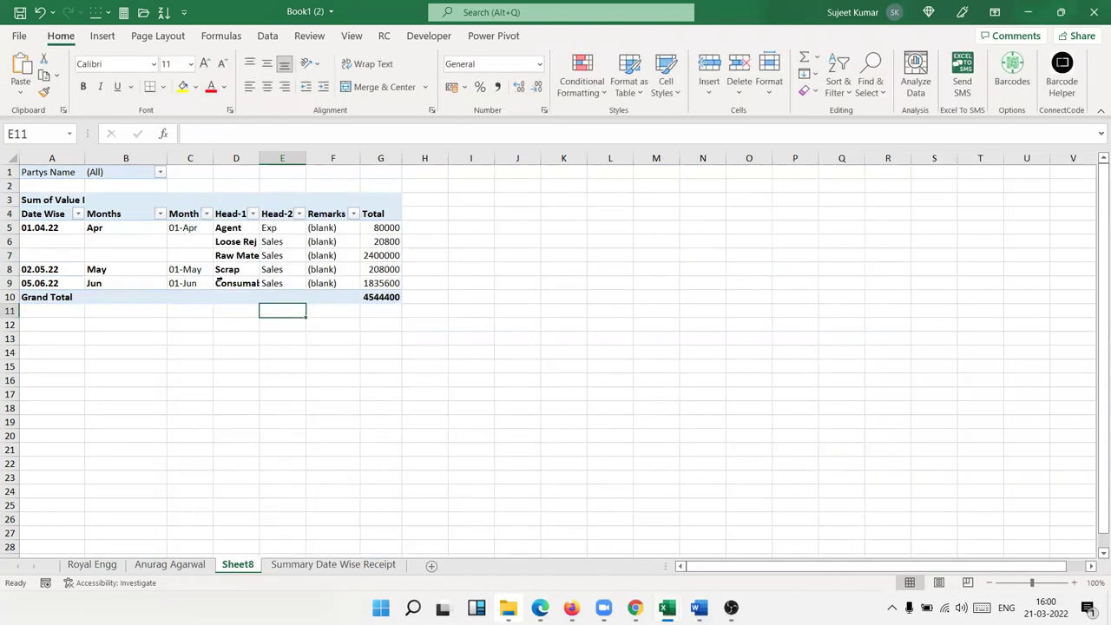
left_click(257, 262)
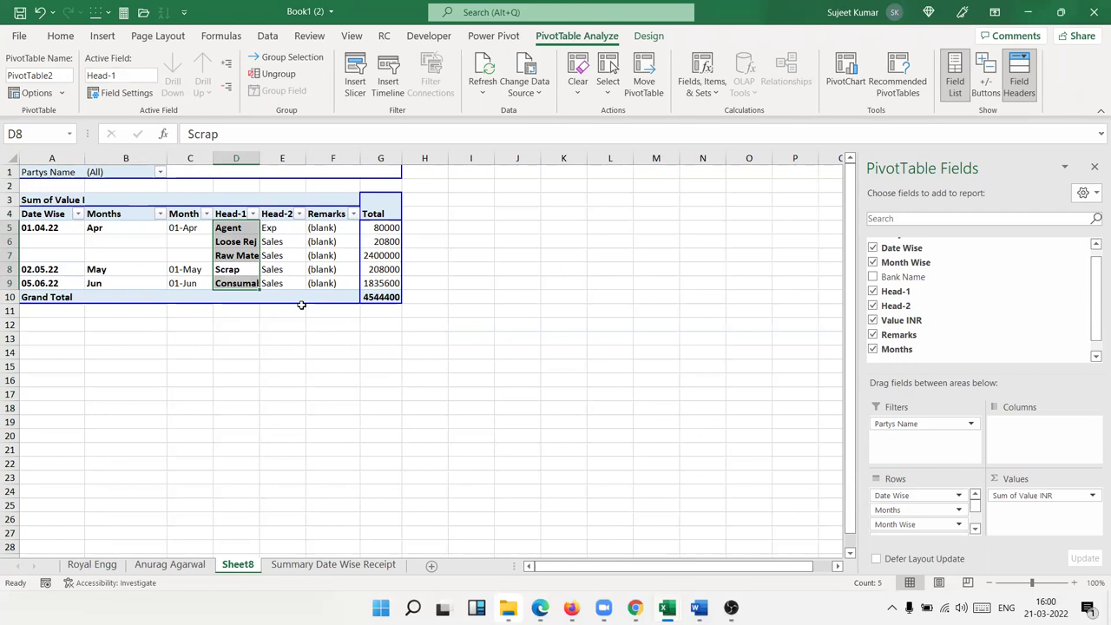
left_click(336, 256)
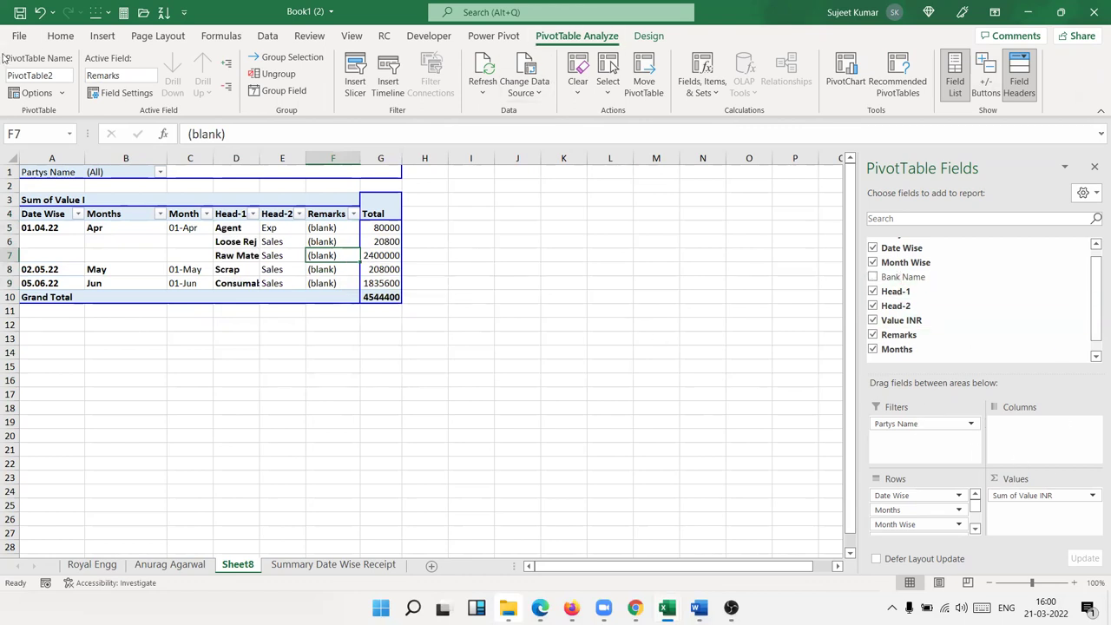
Step: Run Show Report Filter Pages on Partys Name
left_click(36, 93)
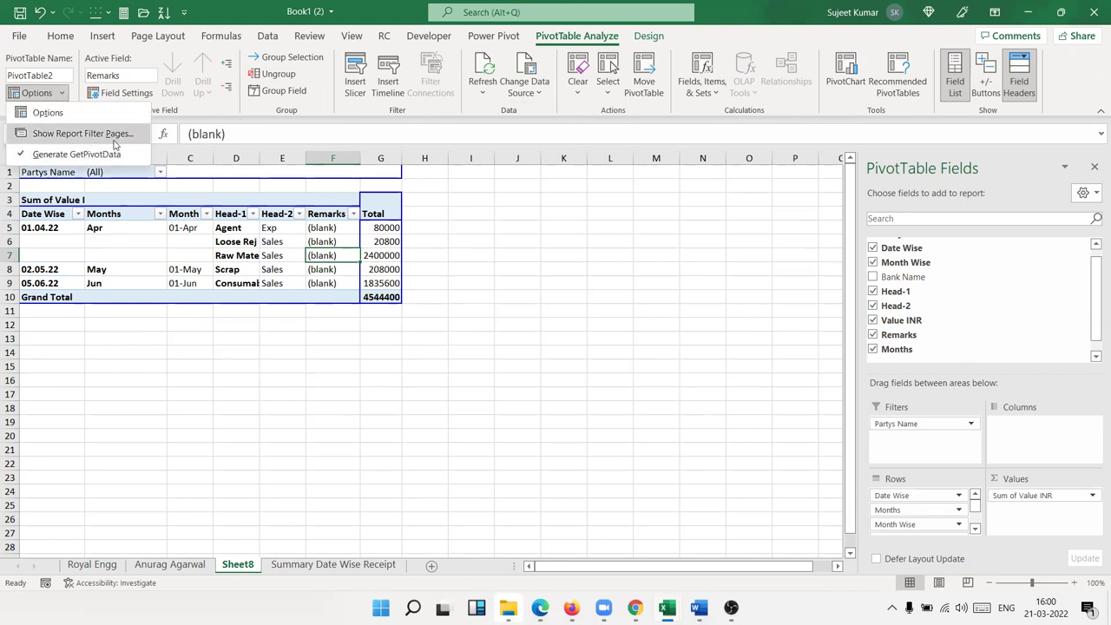
left_click(83, 134)
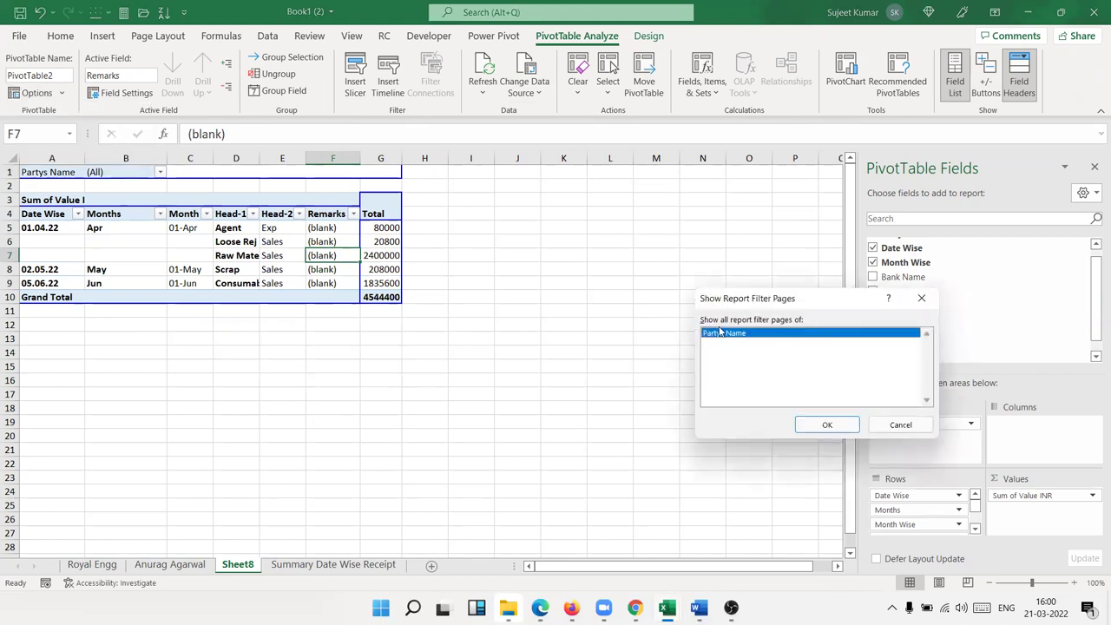
left_click(827, 425)
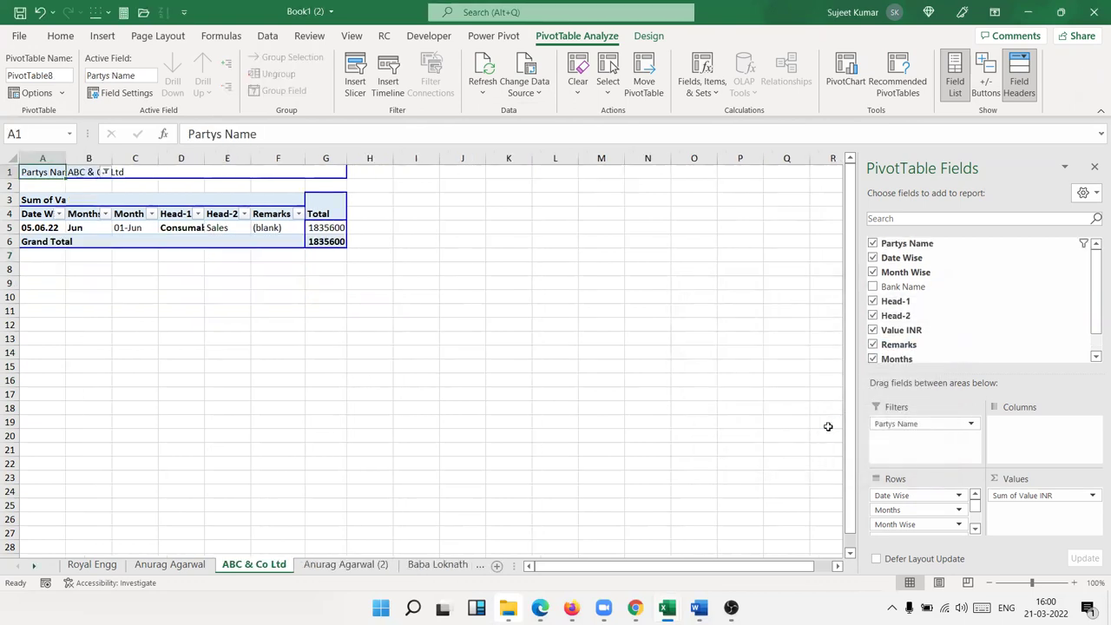
Step: Browse the new per-party sheets, Sheet8 and the Steel Syndicate sheet
left_click(344, 565)
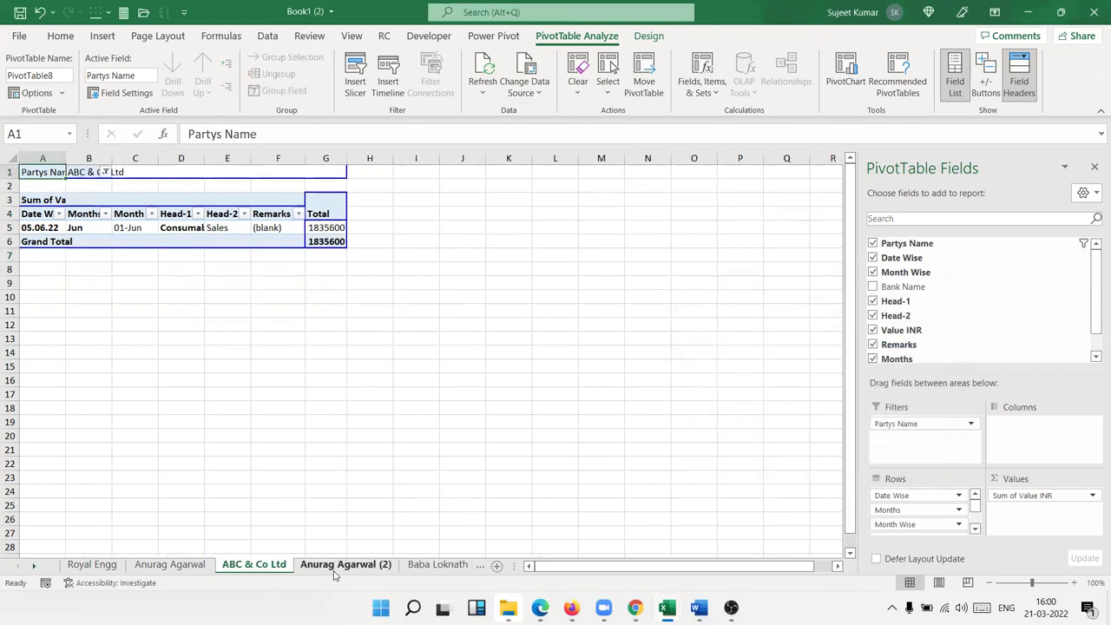
left_click(438, 566)
left_click(464, 566)
left_click(465, 566)
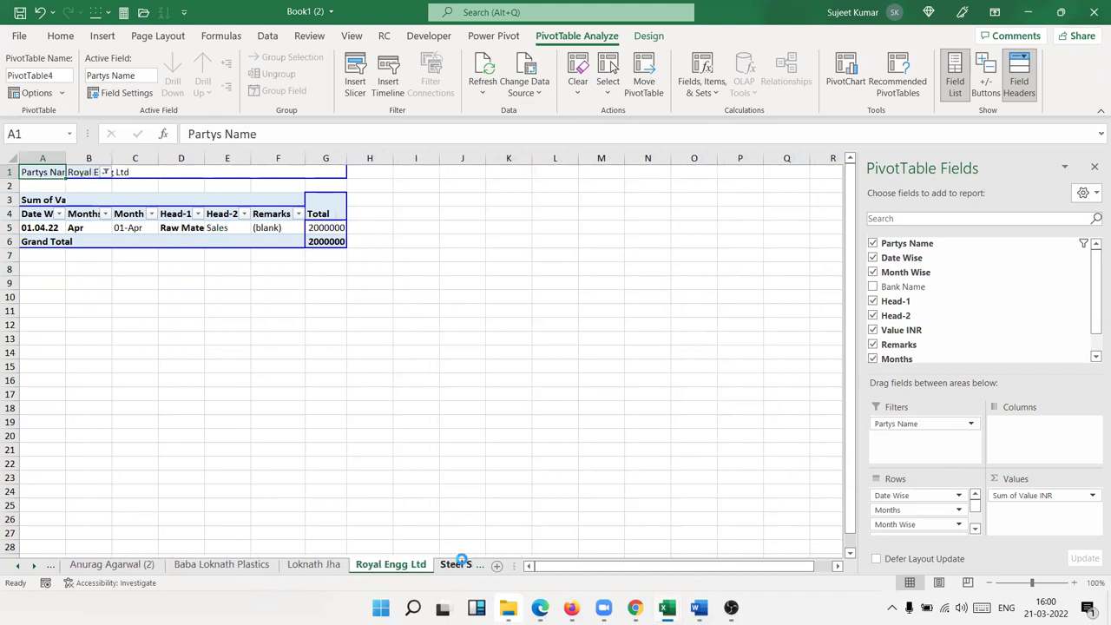
left_click(460, 565)
left_click(460, 566)
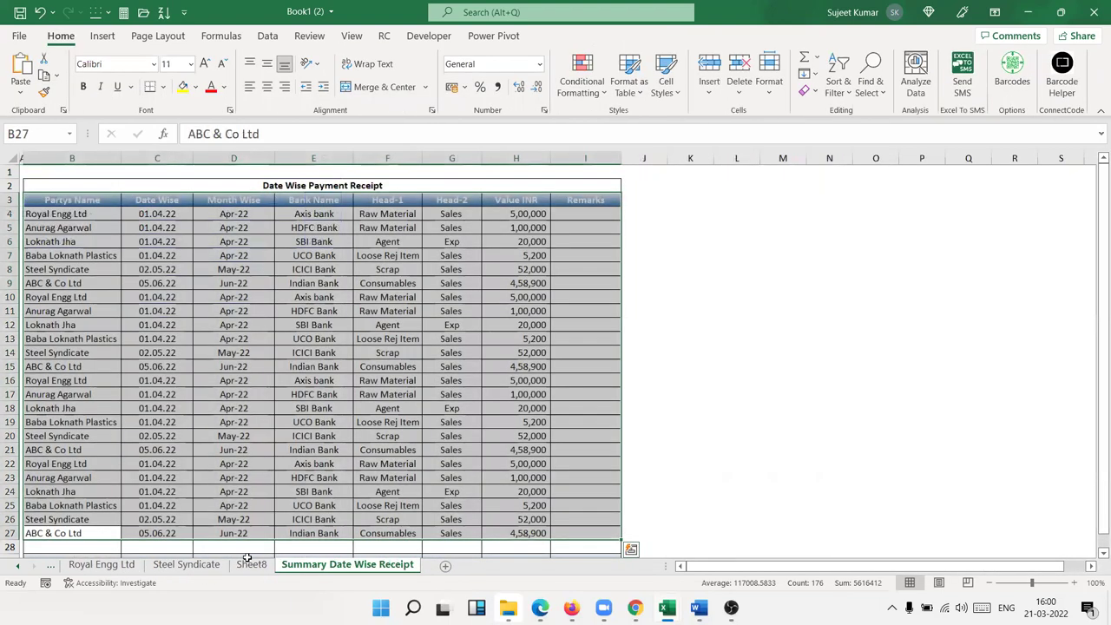
left_click(248, 564)
left_click(186, 565)
left_click(17, 565)
left_click(16, 565)
left_click(14, 566)
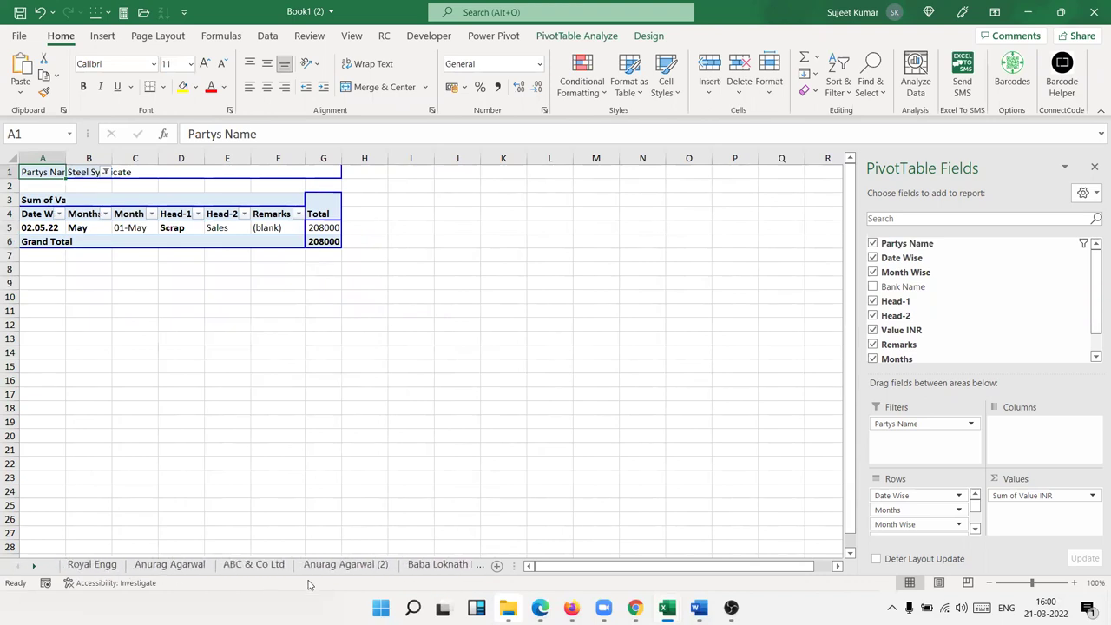
Step: Group the generated per-party pivot sheets and delete them
left_click(230, 570, "shift")
right_click(230, 569)
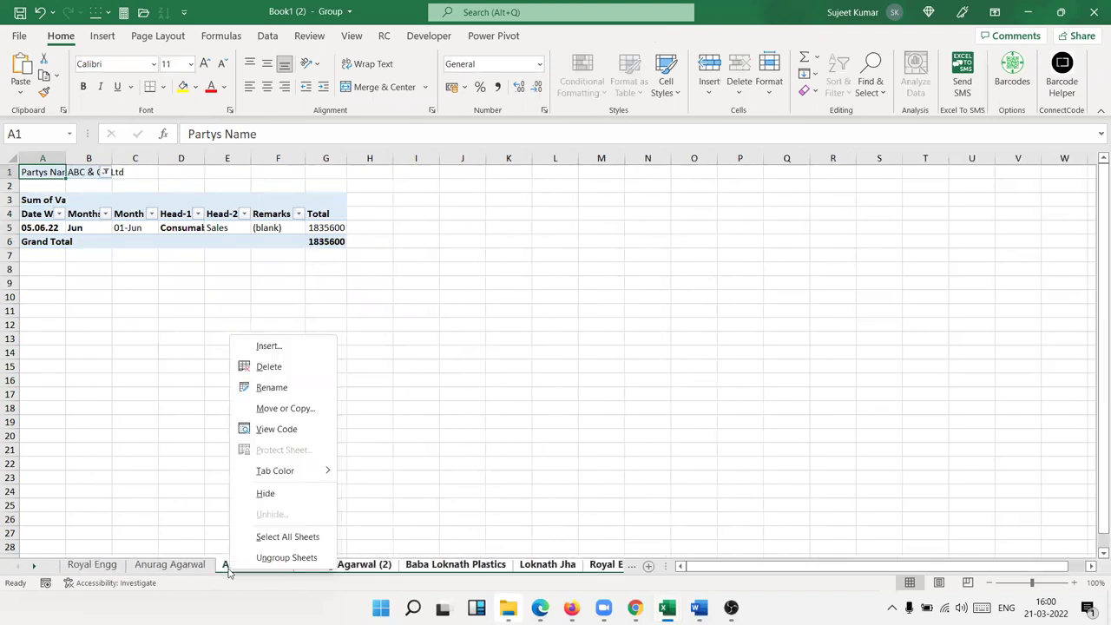
left_click(268, 371)
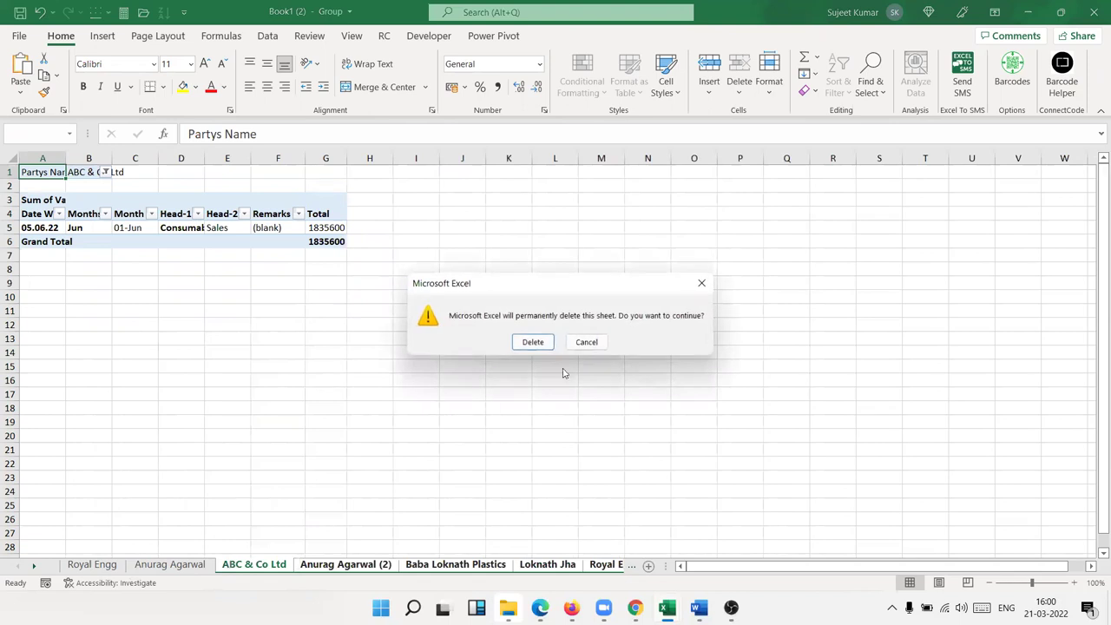
left_click(531, 338)
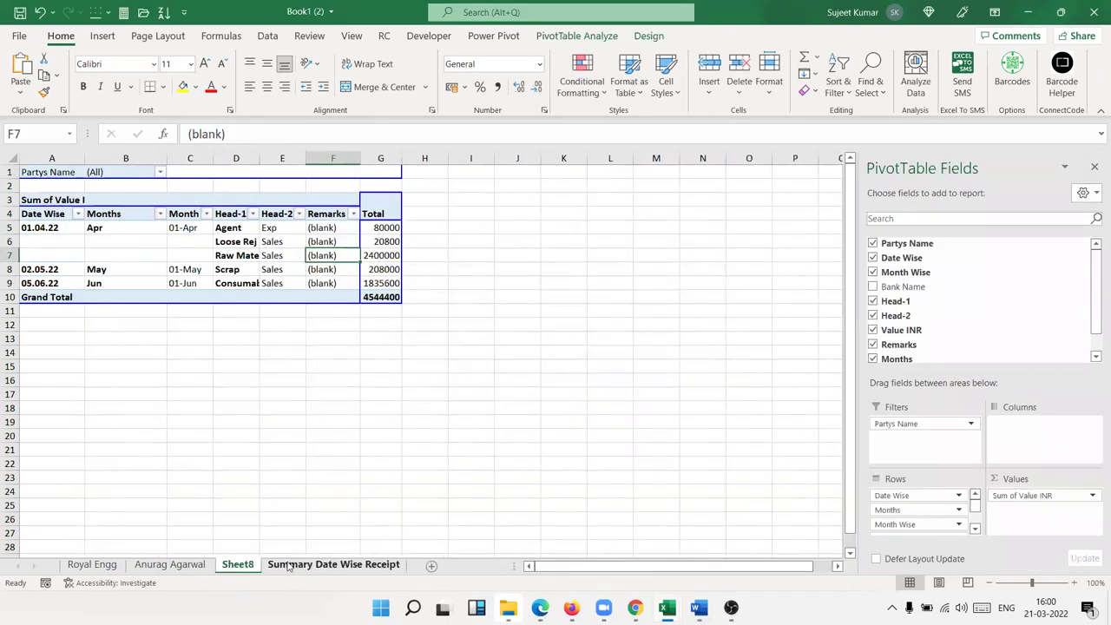
Step: Drill into the 80000 total, then delete the resulting Sheet15
double_click(381, 228)
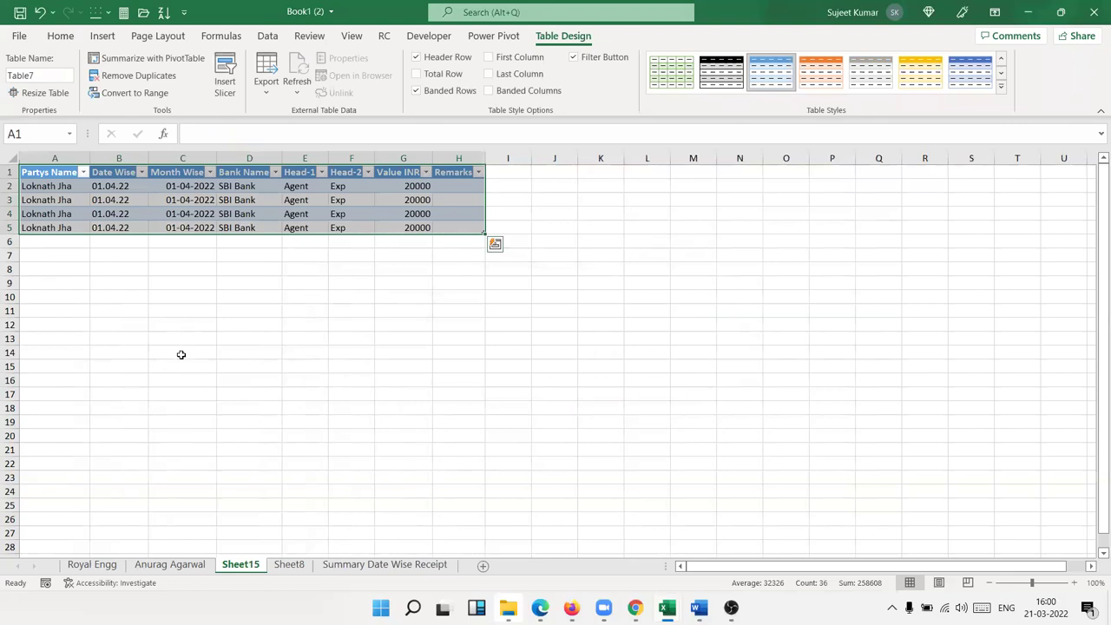
right_click(245, 576)
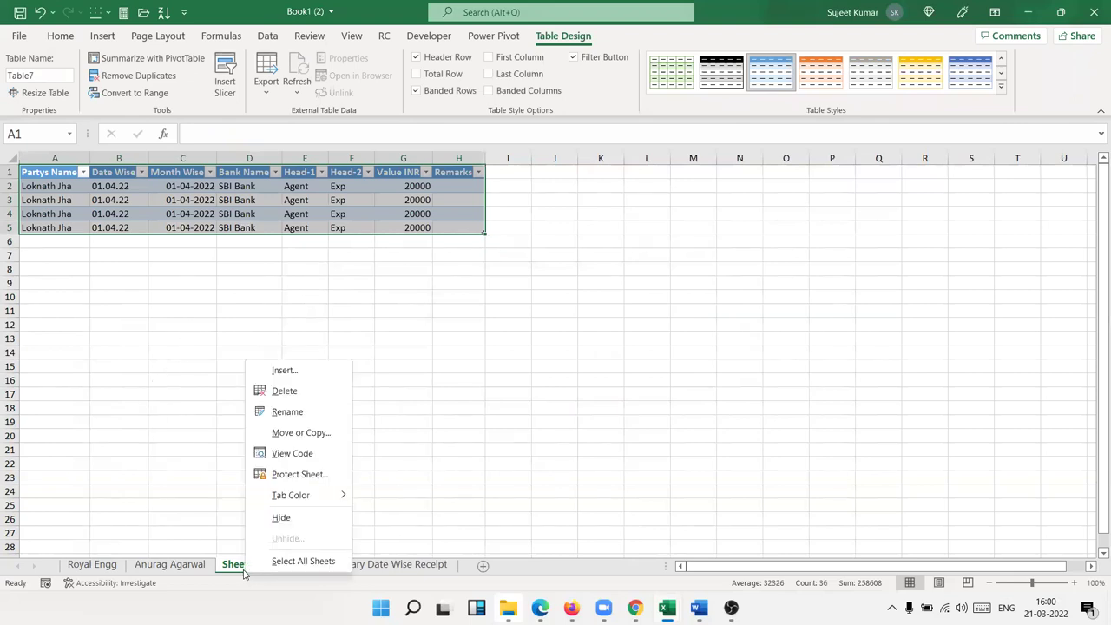
left_click(292, 401)
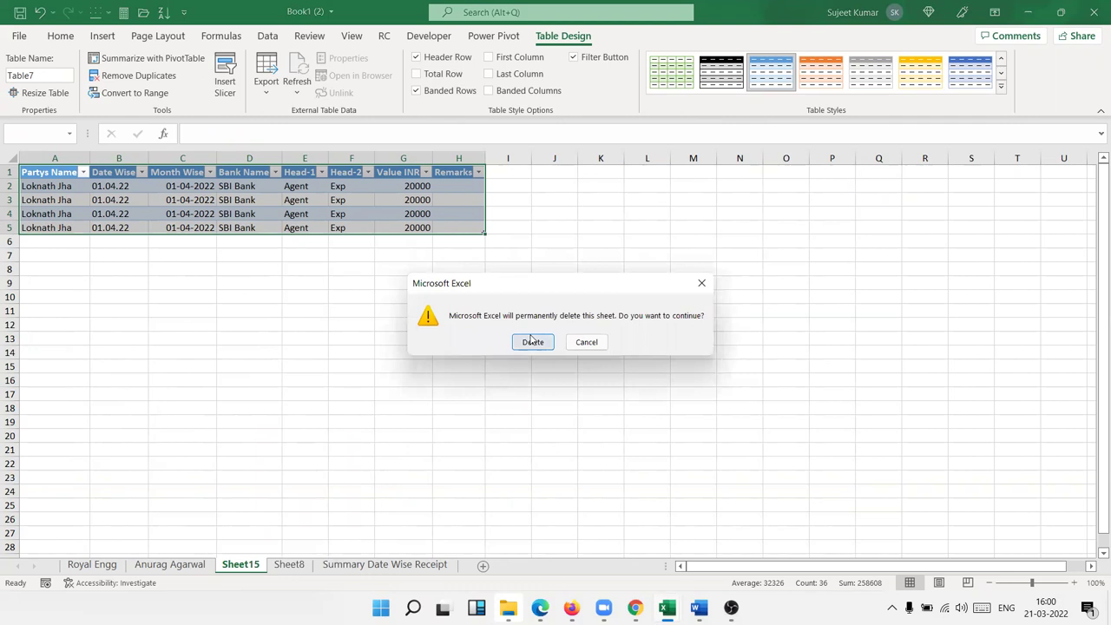
left_click(531, 343)
Step: Return to the Royal Engg sheet and select cell B4 with the FILTER result
left_click(85, 566)
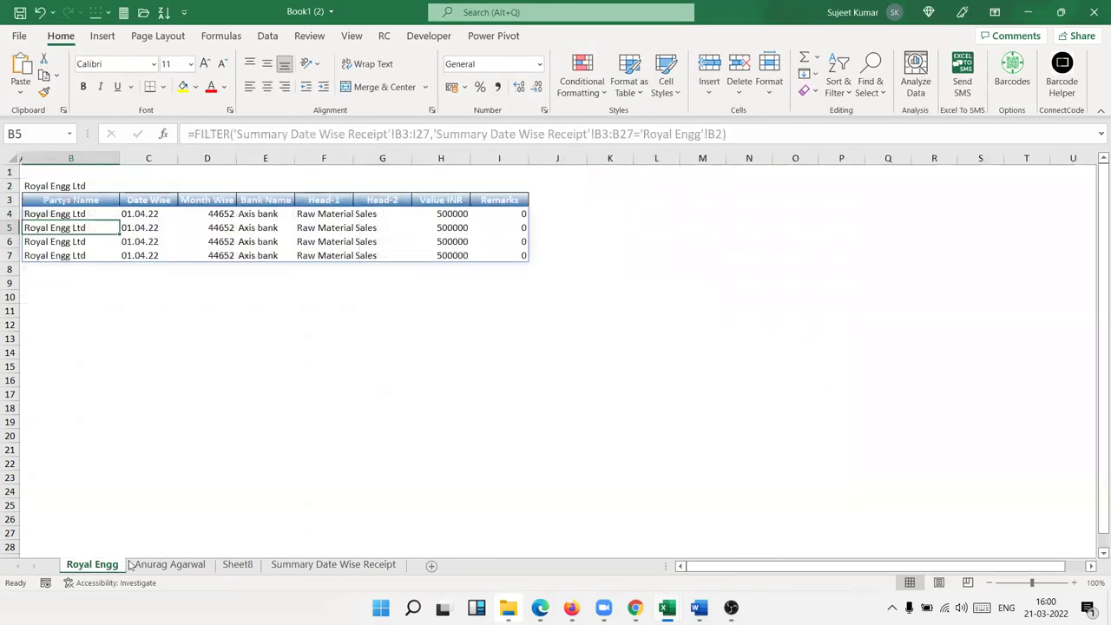
left_click(139, 565)
left_click(82, 566)
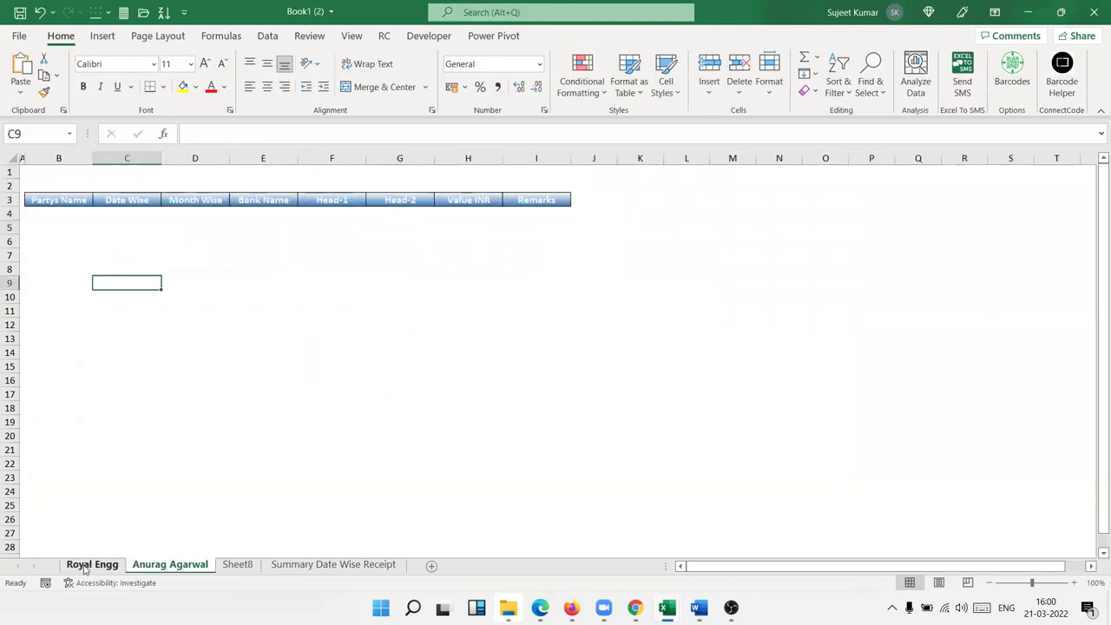
left_click(52, 211)
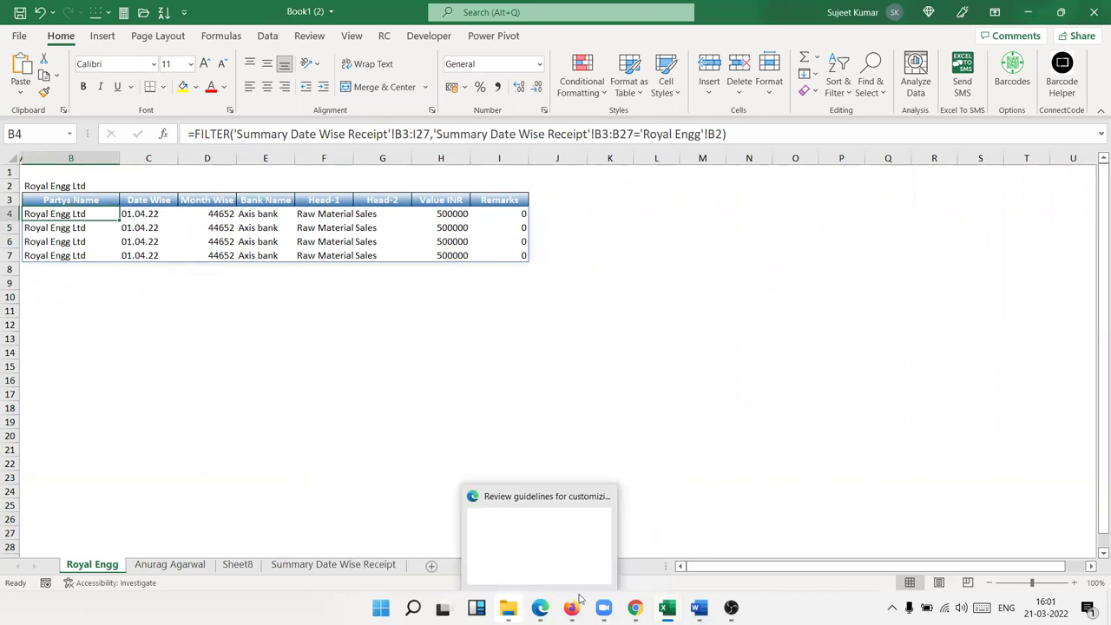
Step: Bring Chrome forward and go to app.iptindia.com in a new tab
mouse_move(636, 608)
left_click(636, 538)
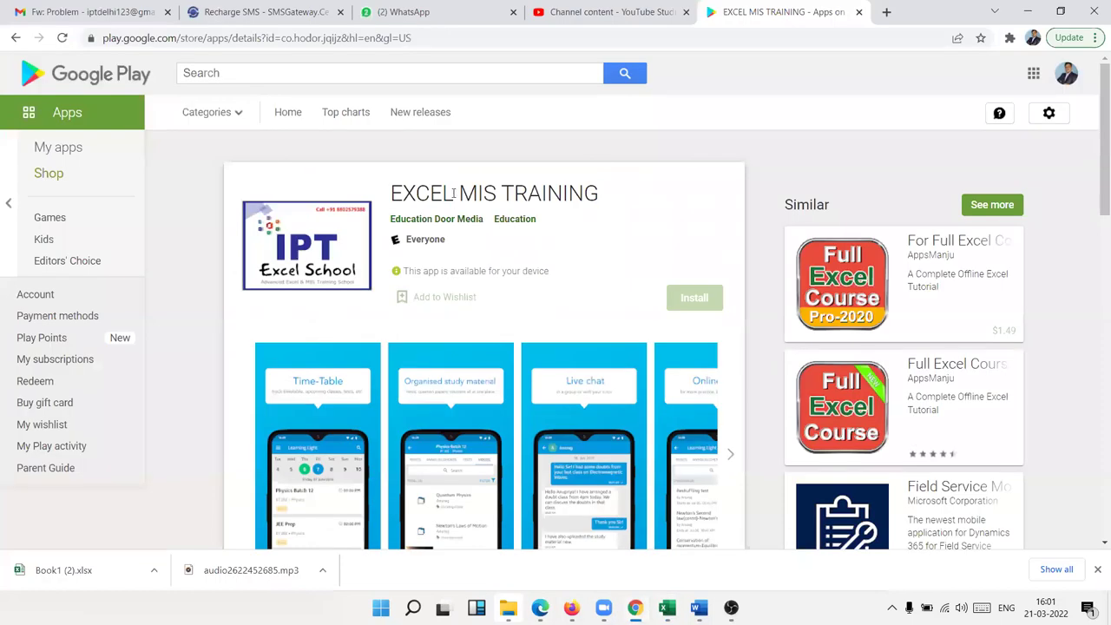
key("ctrl+t")
type("app.iptindia.com")
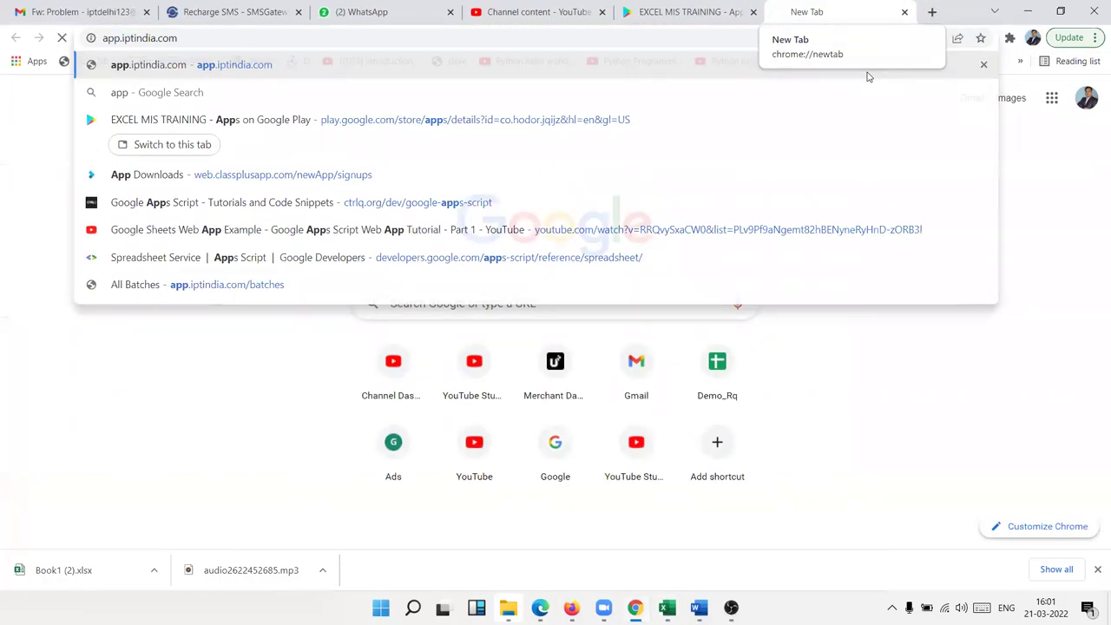
key("Return")
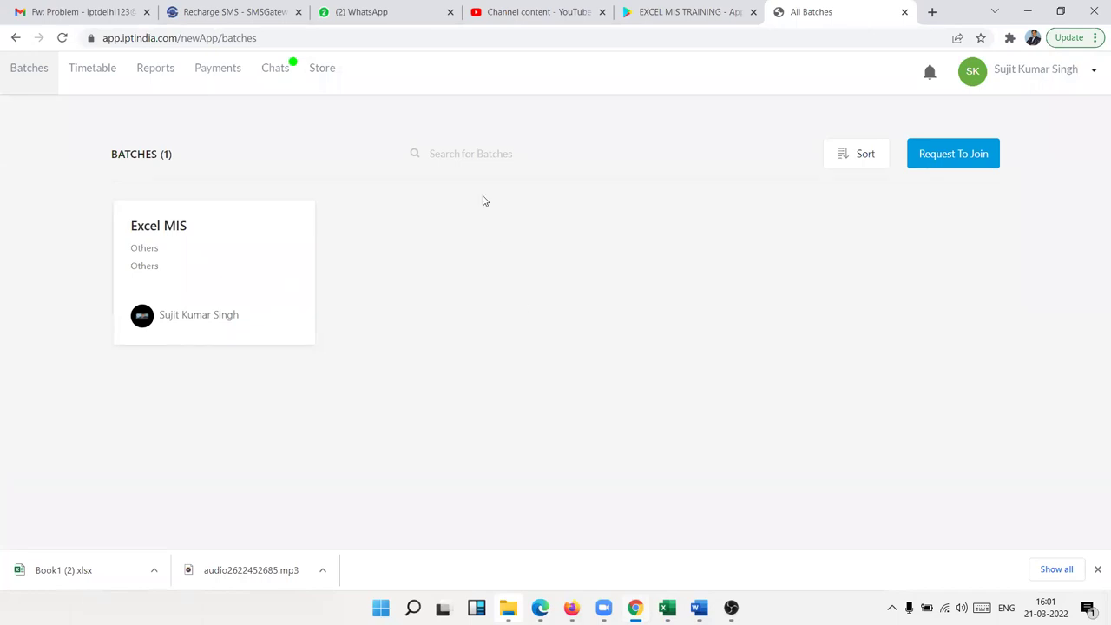
Step: Browse the course store listing, then show the desktop
left_click(326, 65)
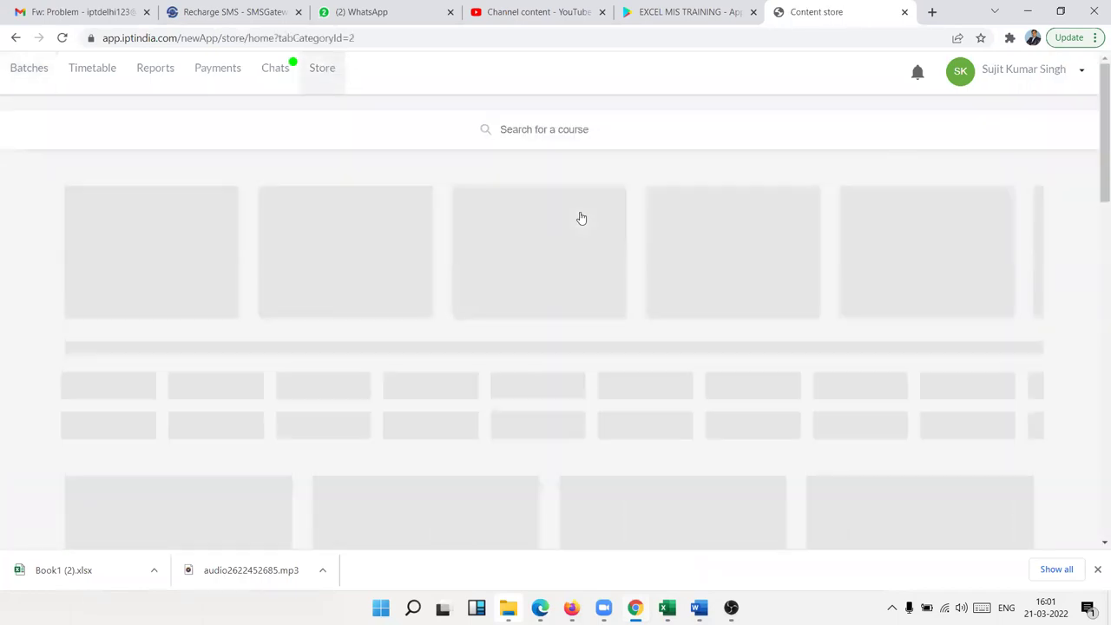
scroll(685, 386, "down", 3)
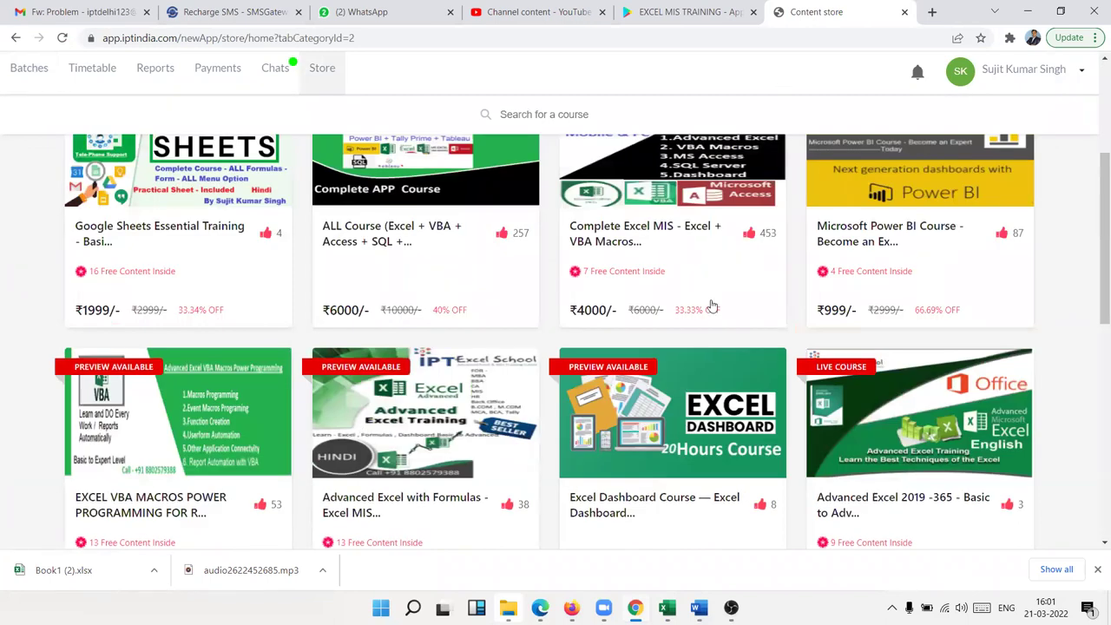
scroll(705, 341, "up", 1)
scroll(699, 337, "up", 2)
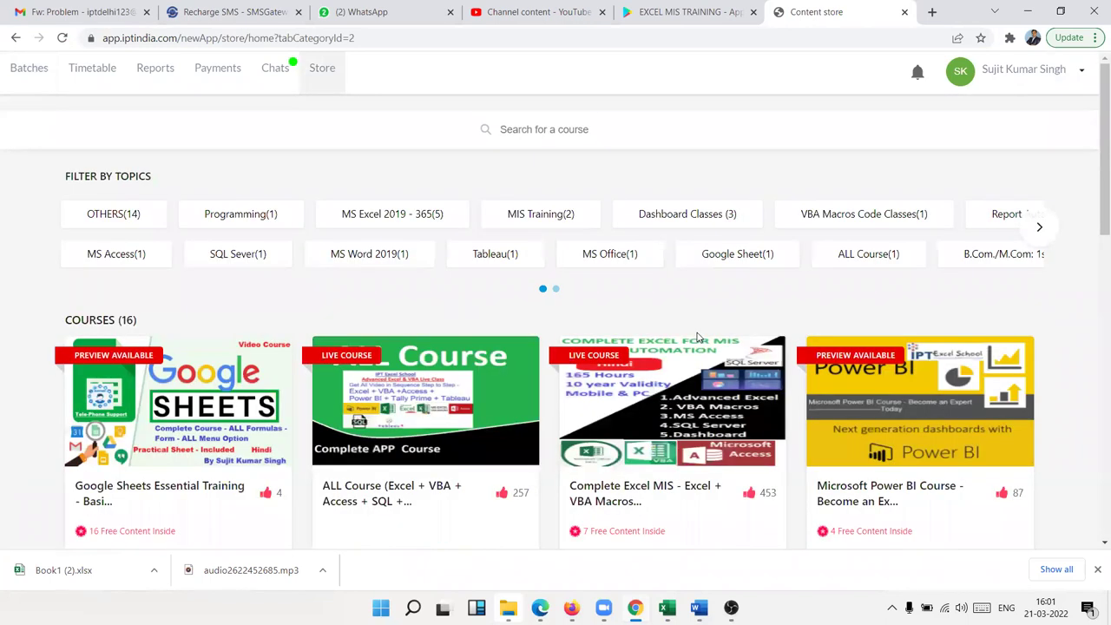
key("super+d")
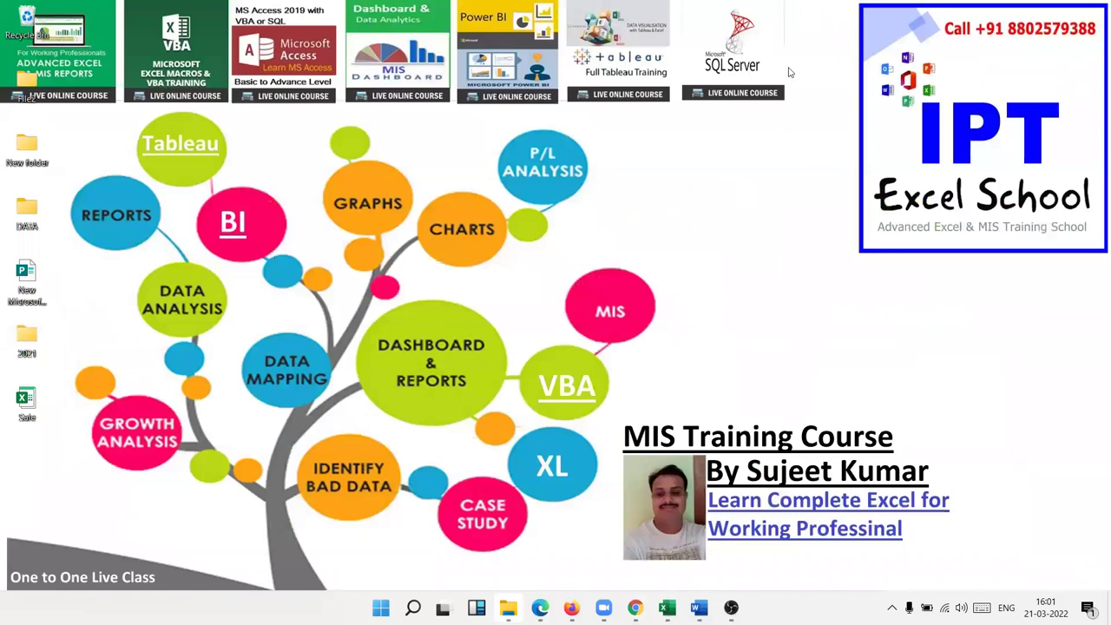